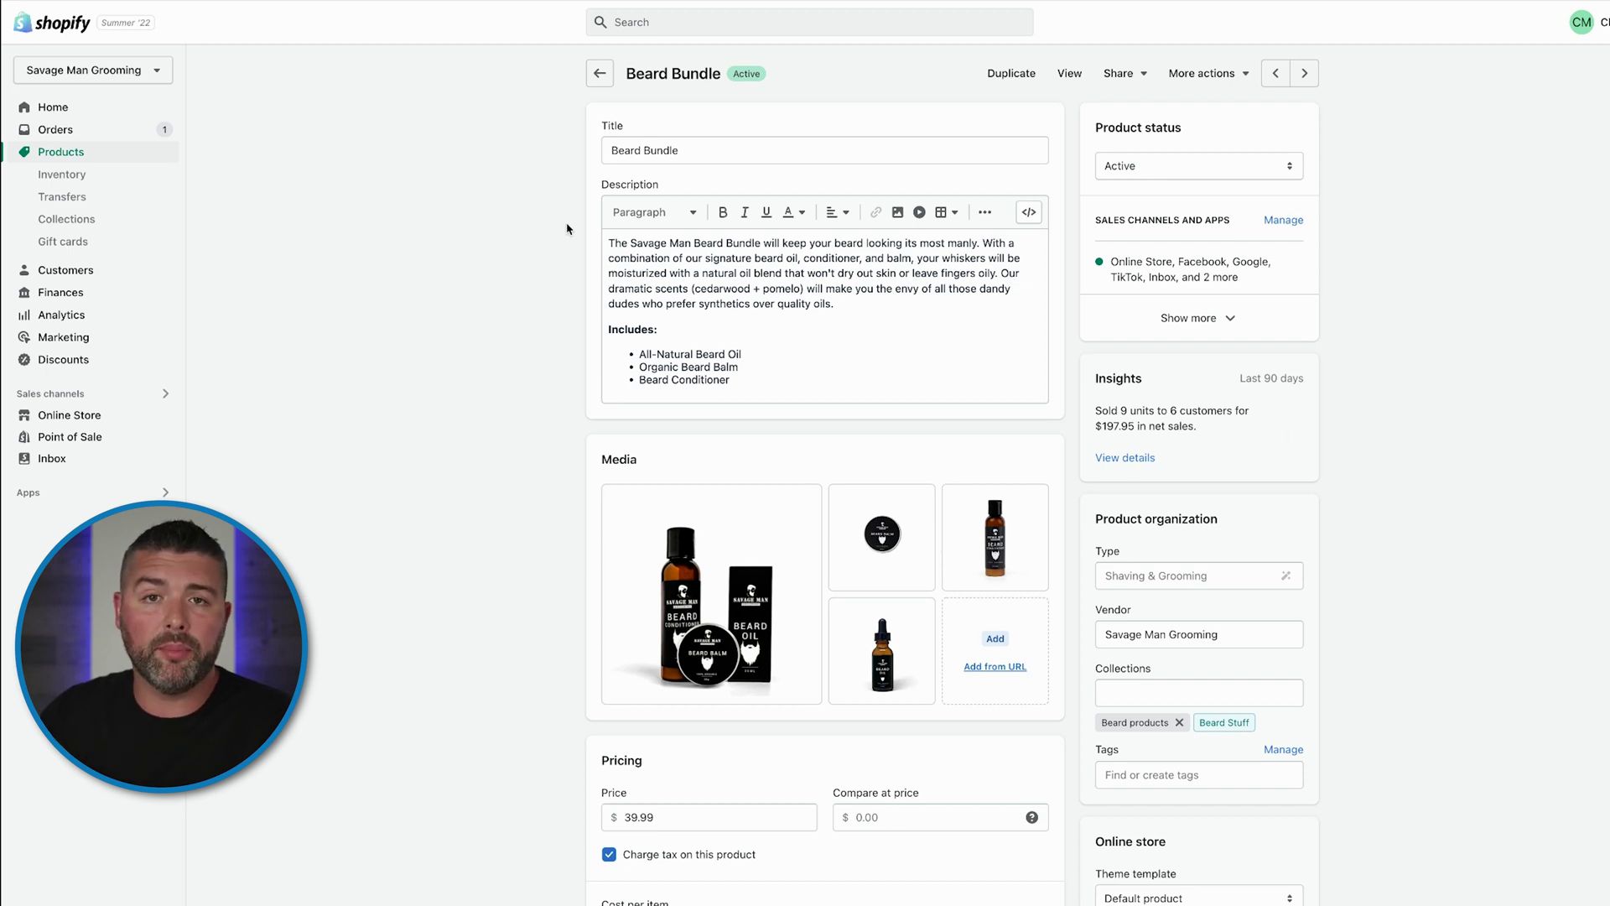
Reveal the Beard Bundle's Page title, Meta description and URL handle via Edit website SEO.
left_click_drag(604, 149, 730, 154)
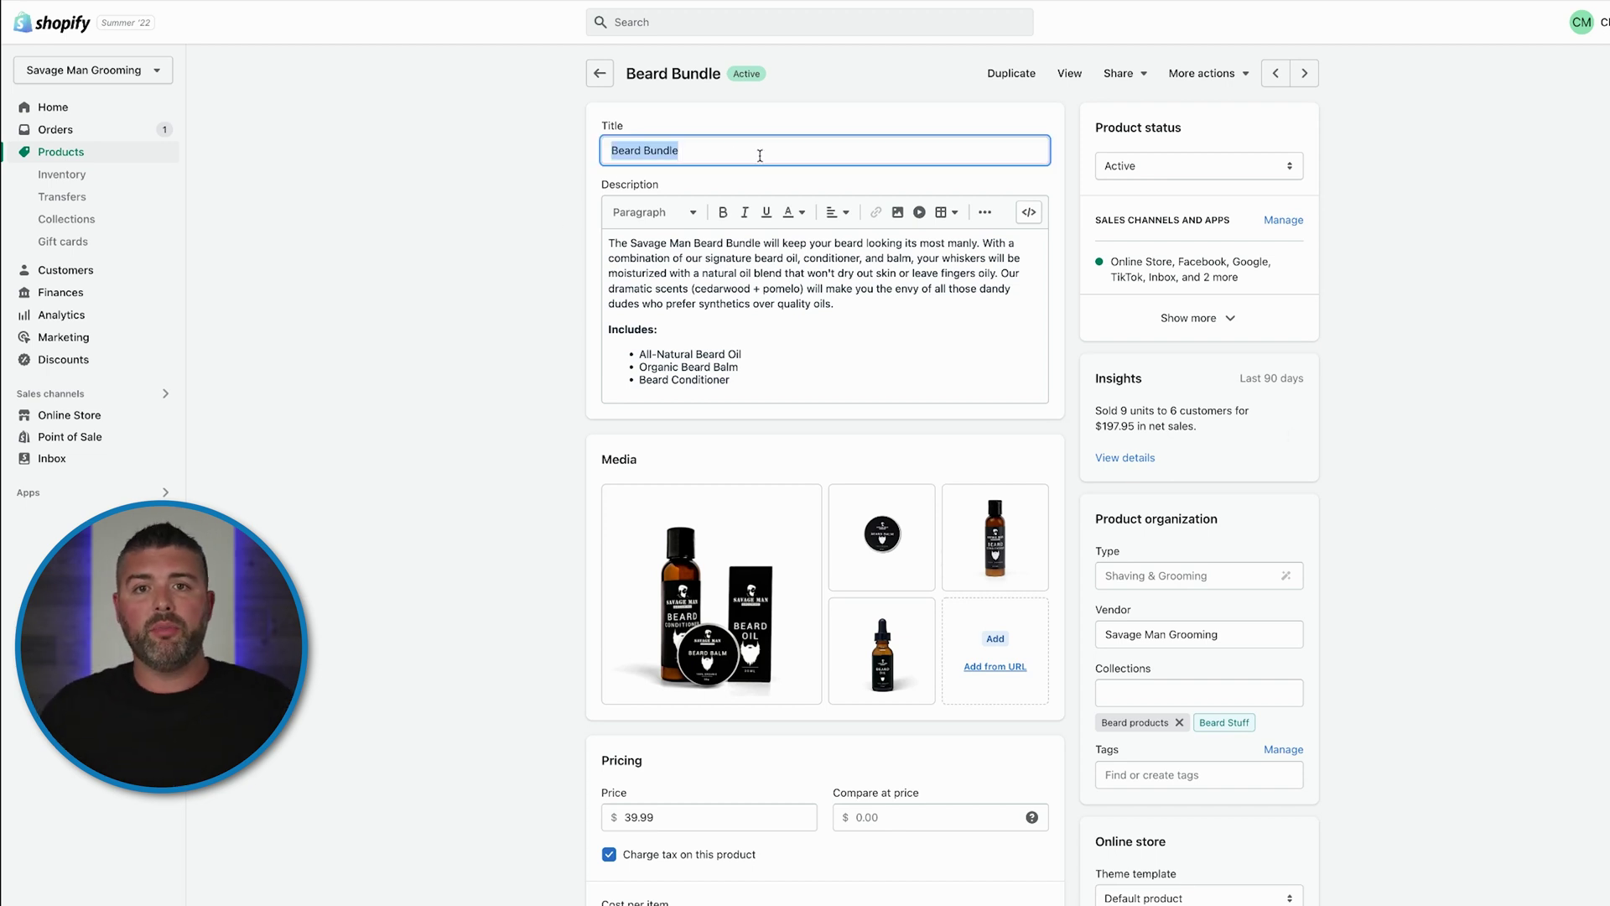
left_click(521, 278)
scroll(546, 306, "down", 10)
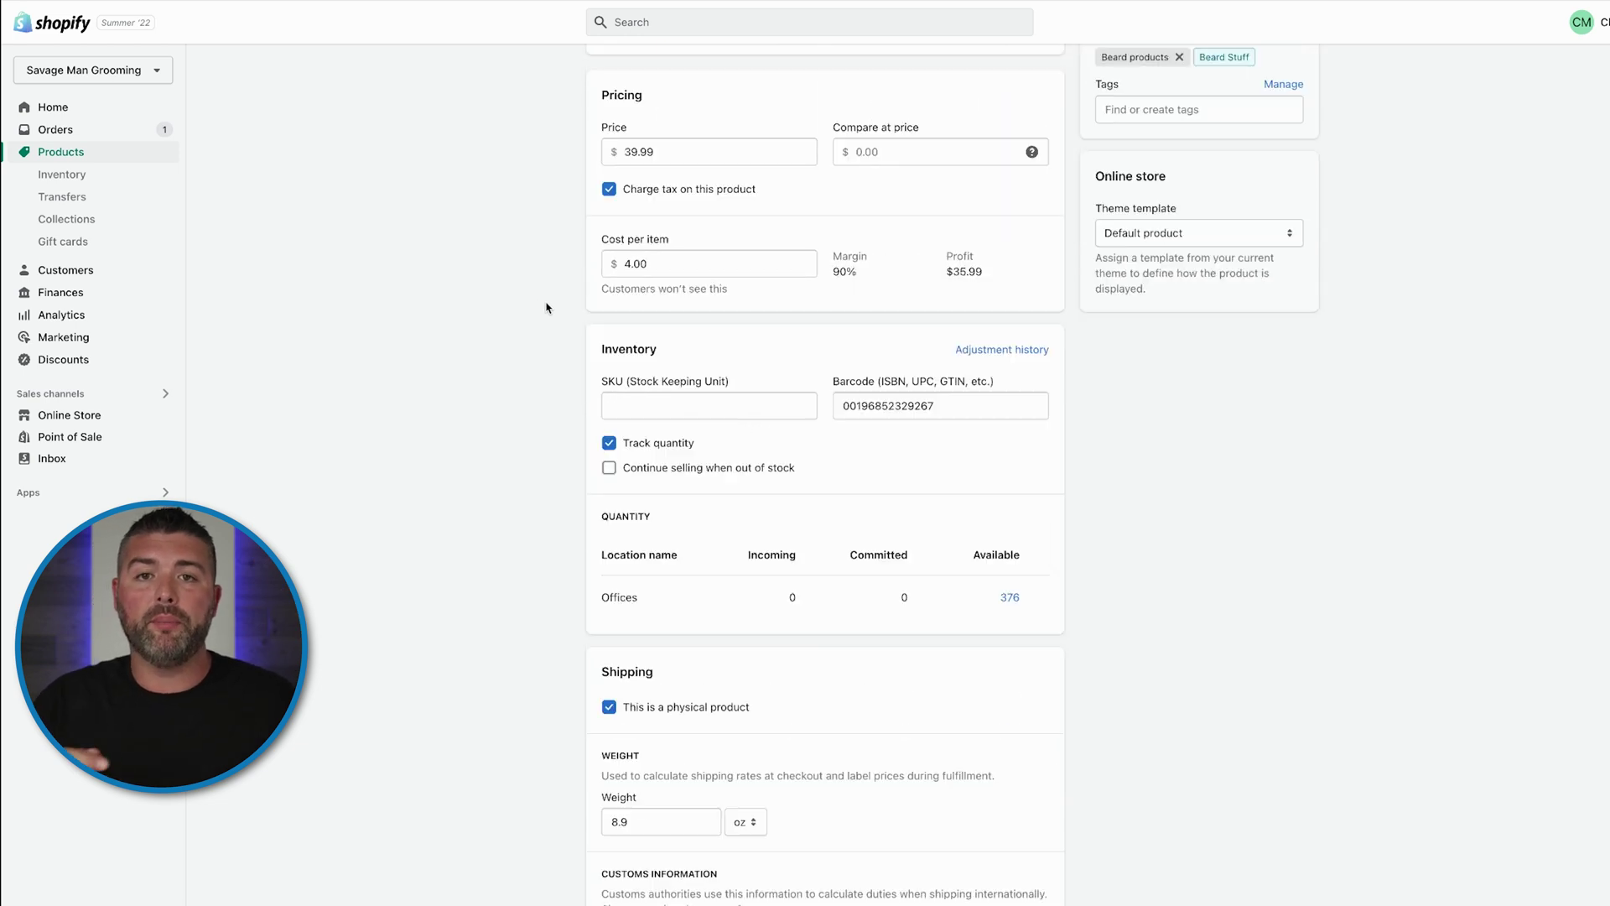
scroll(549, 303, "down", 3)
left_click(992, 737)
scroll(1151, 745, "down", 3)
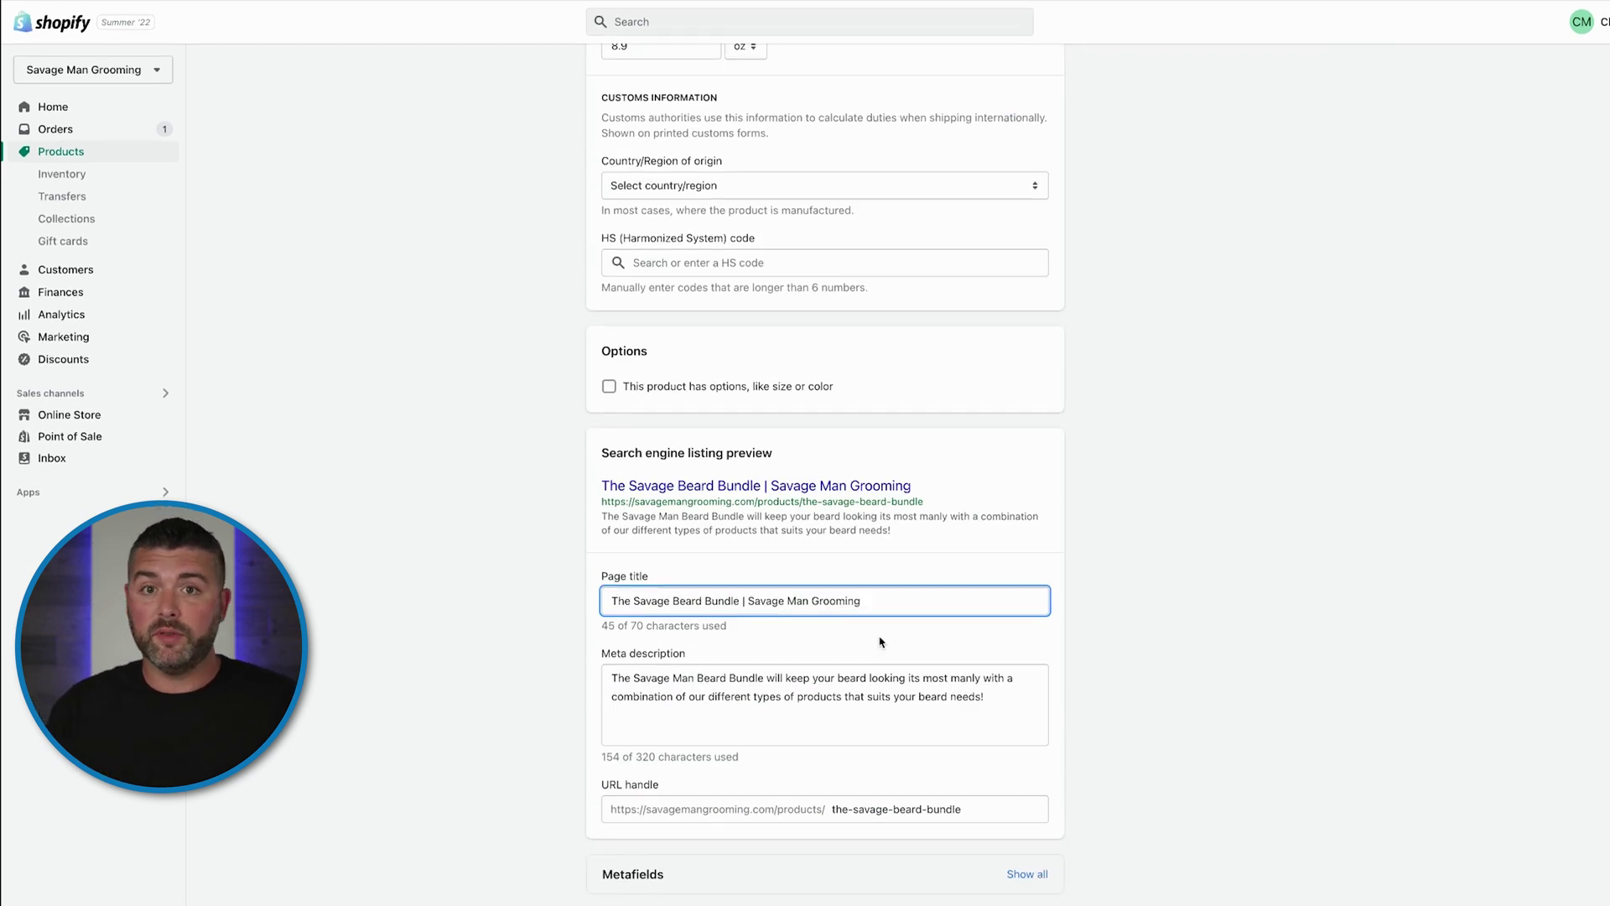
left_click_drag(939, 603, 534, 601)
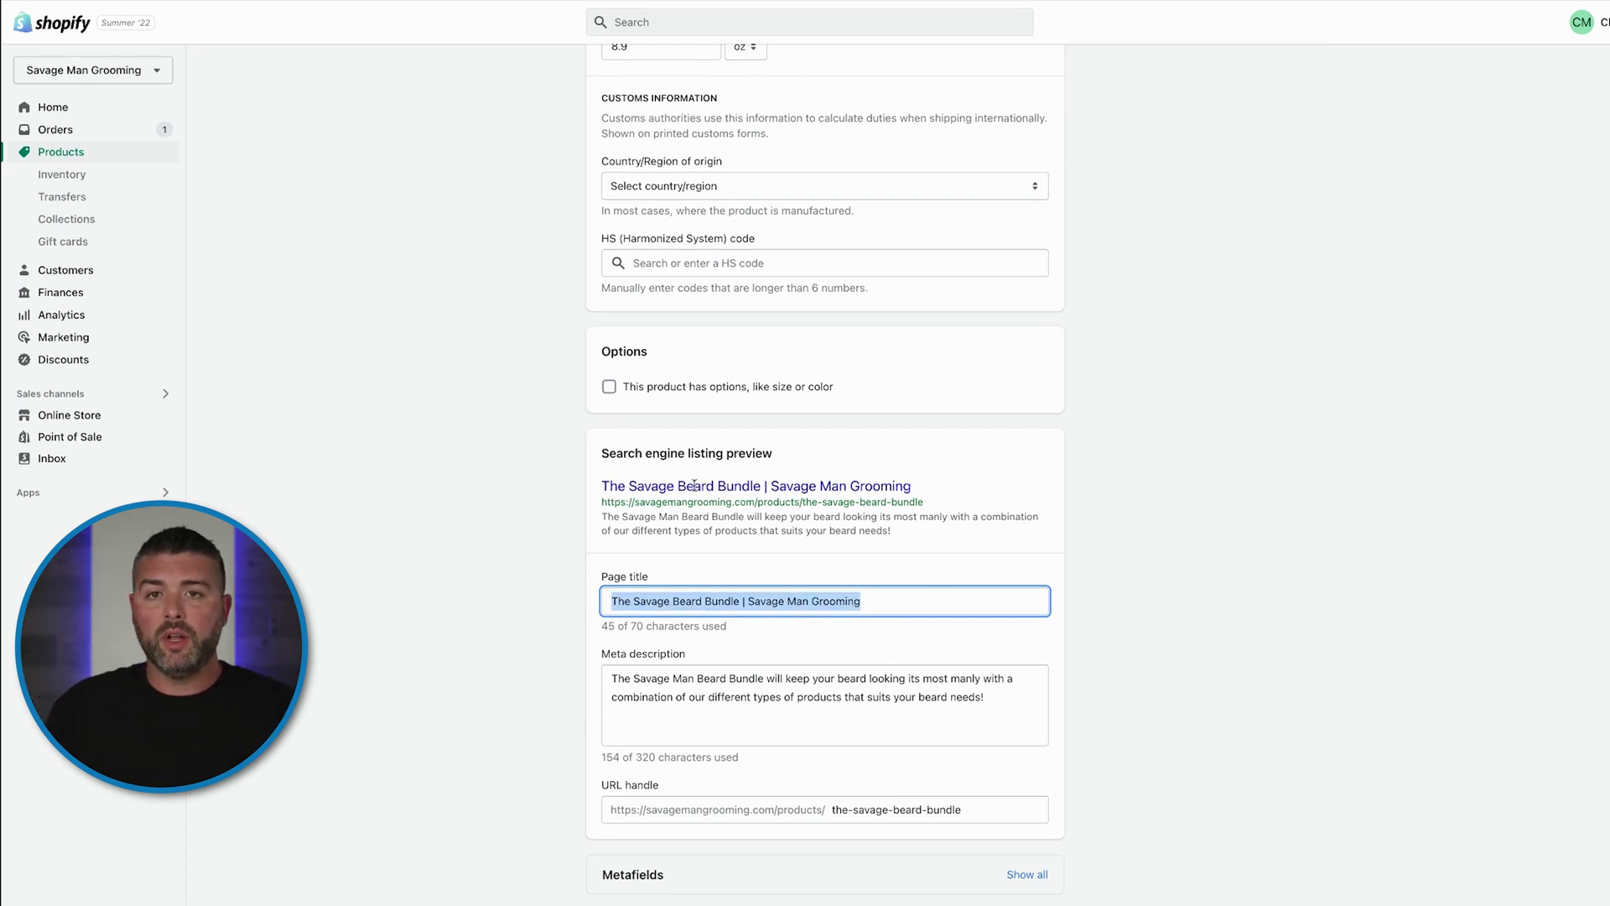
left_click(1156, 689)
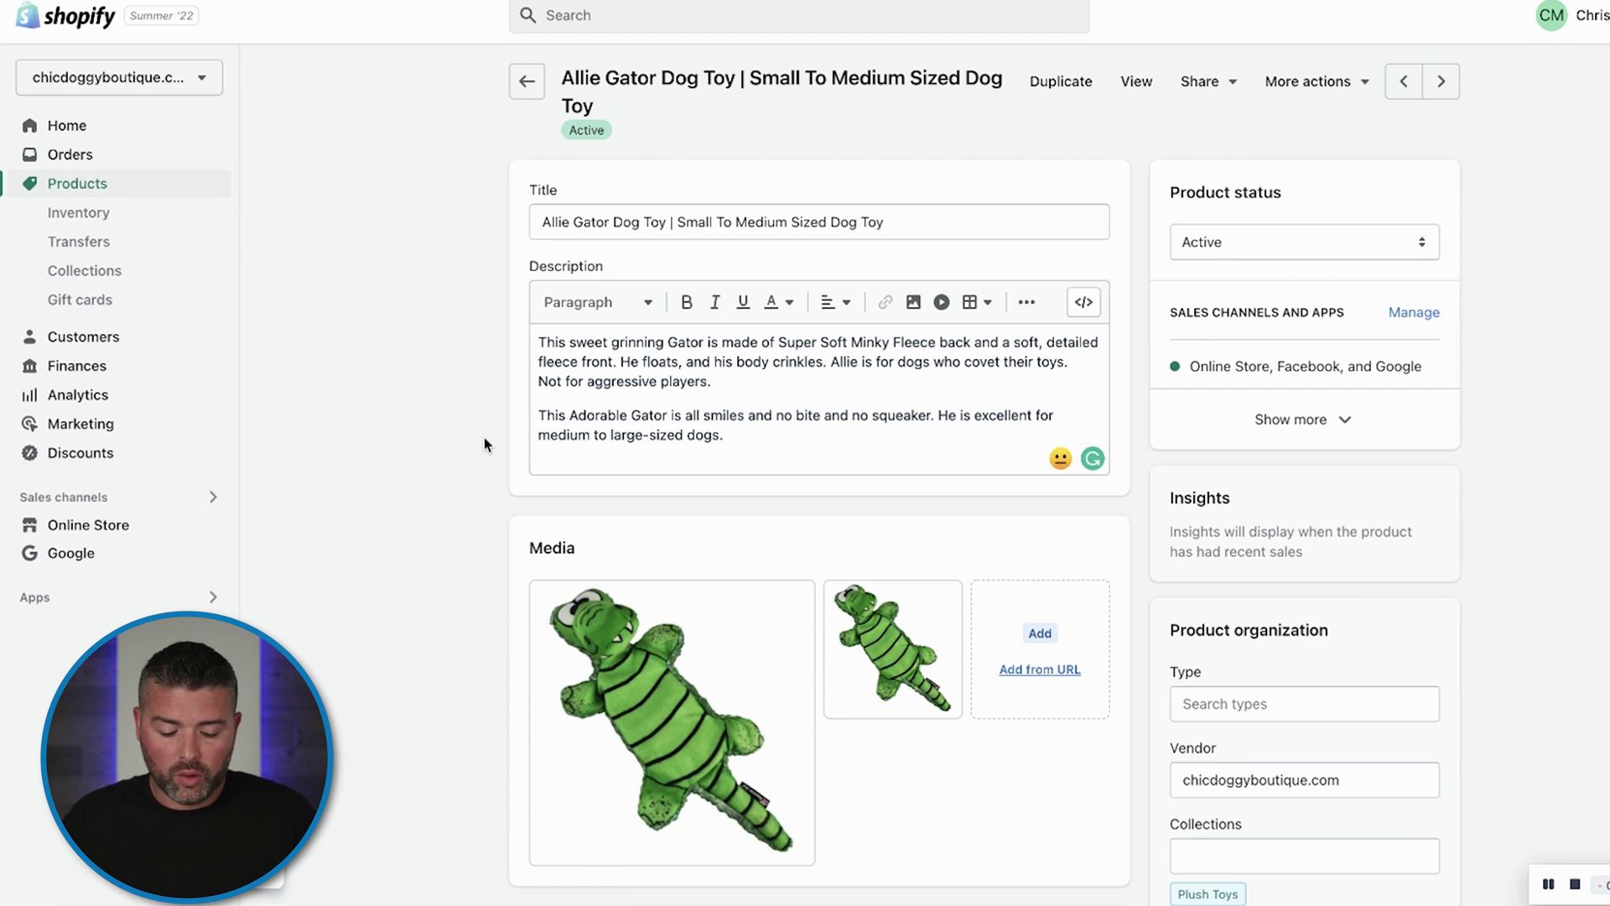
key("super+t")
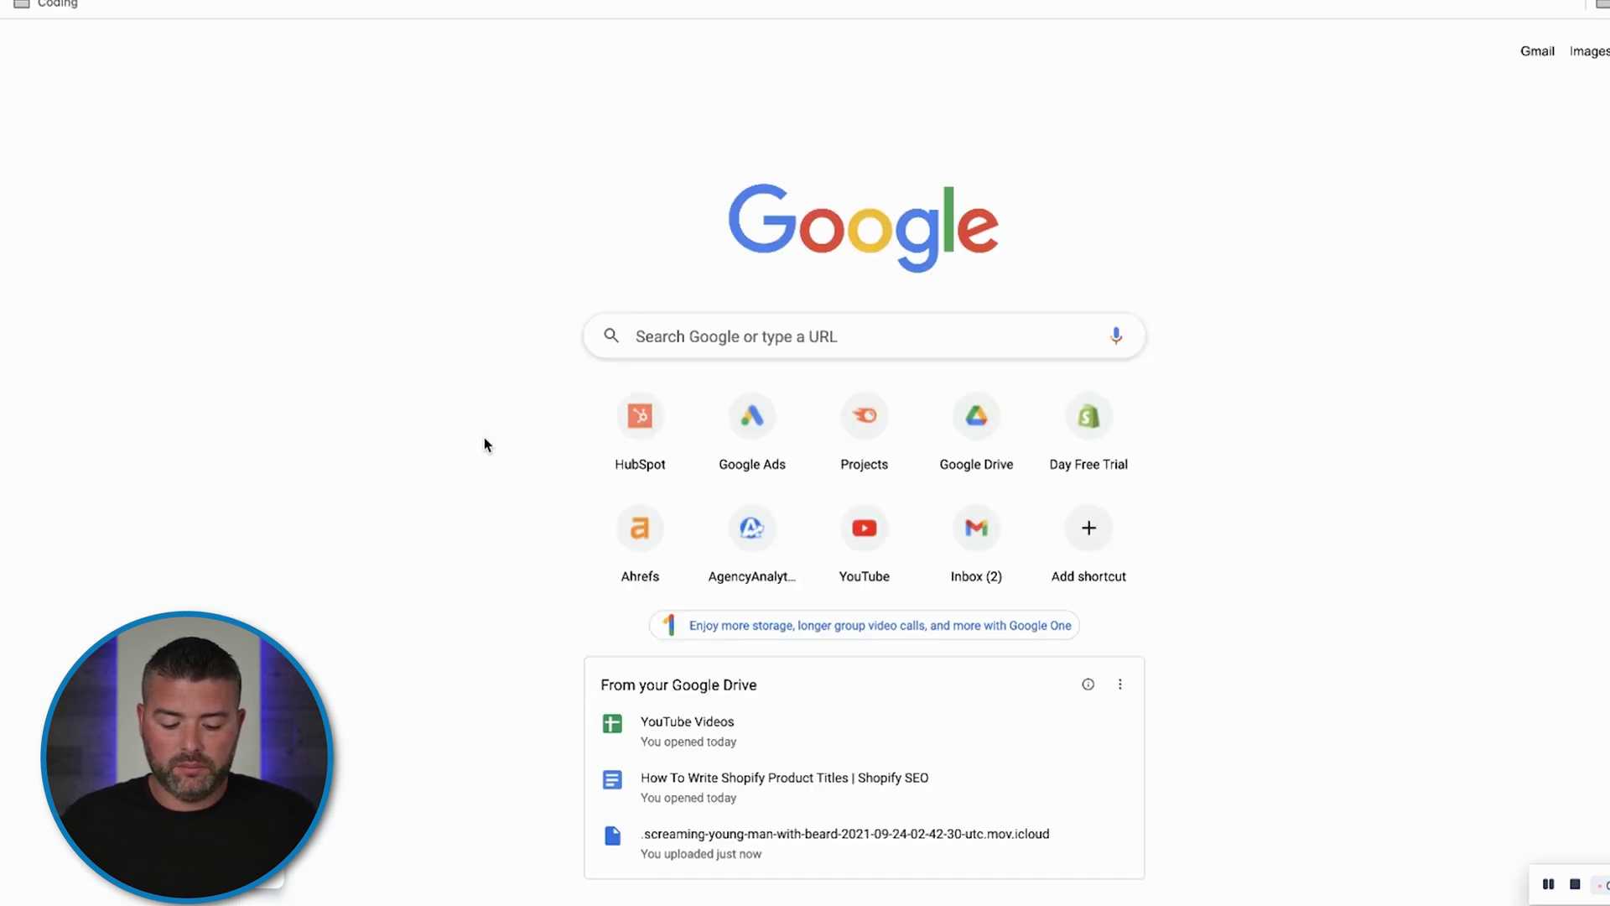
type("gator dog")
type(" toy")
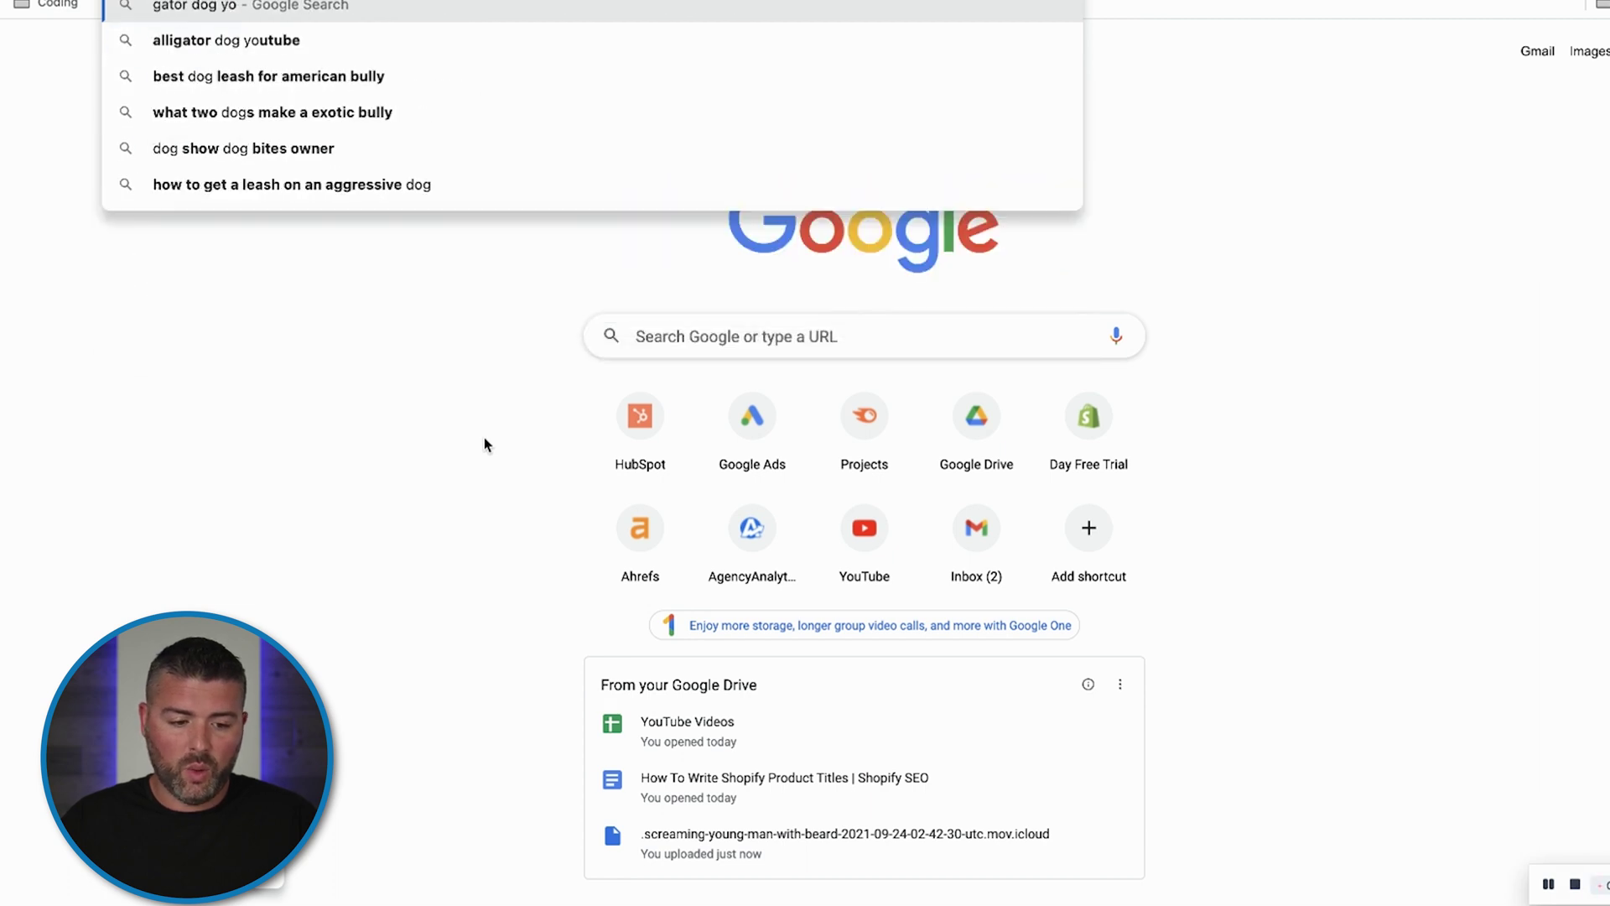
key("Escape")
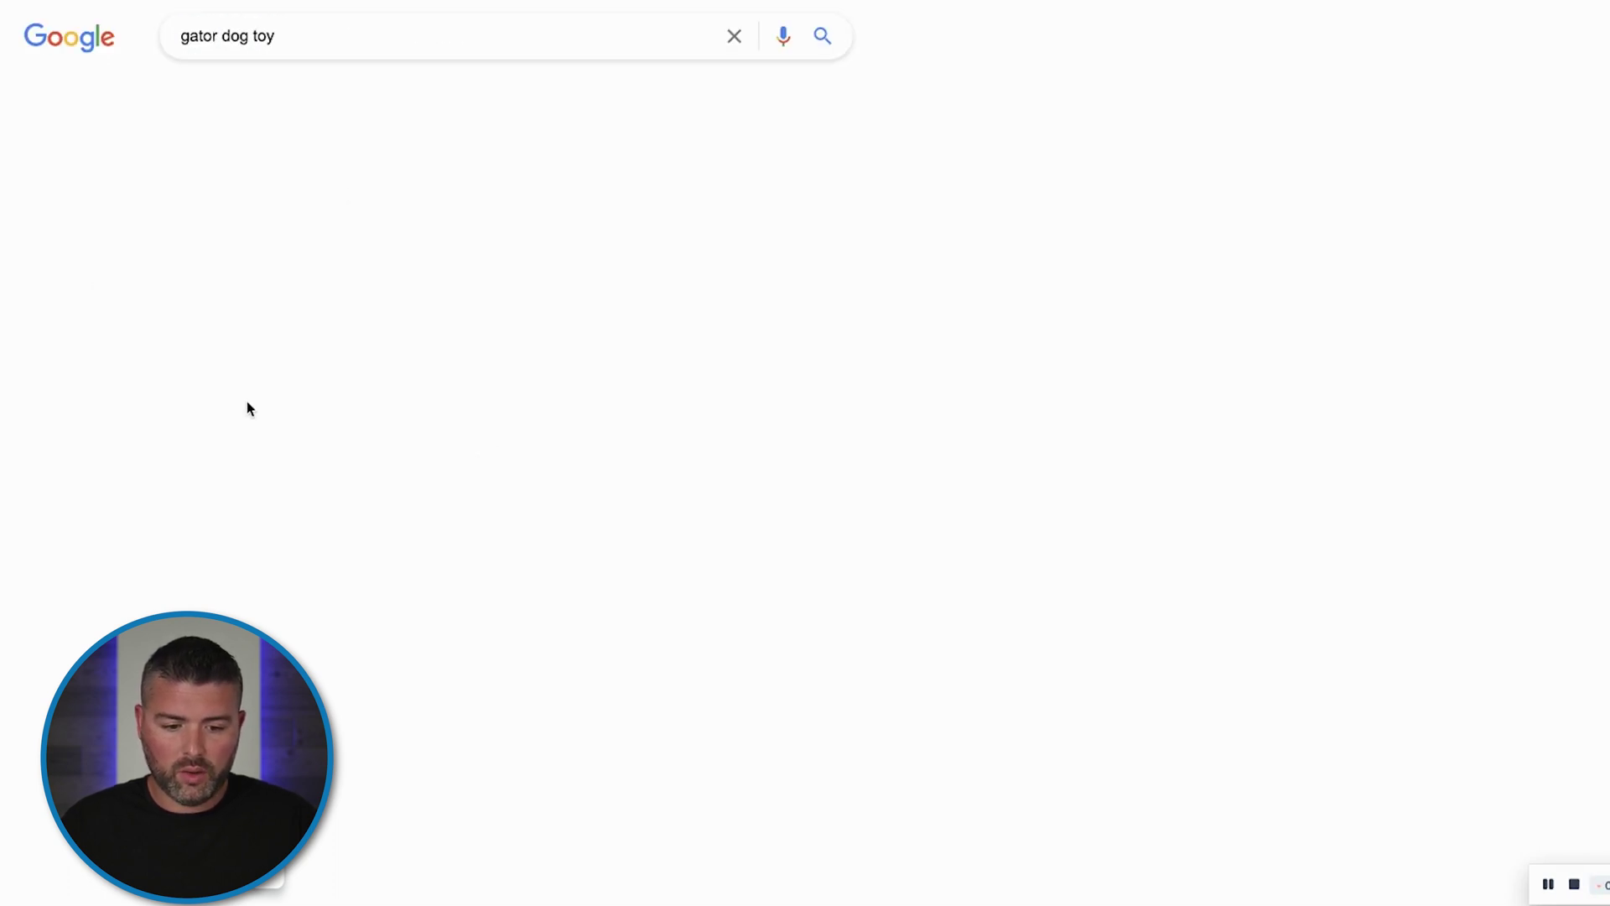
scroll(938, 317, "down", 2)
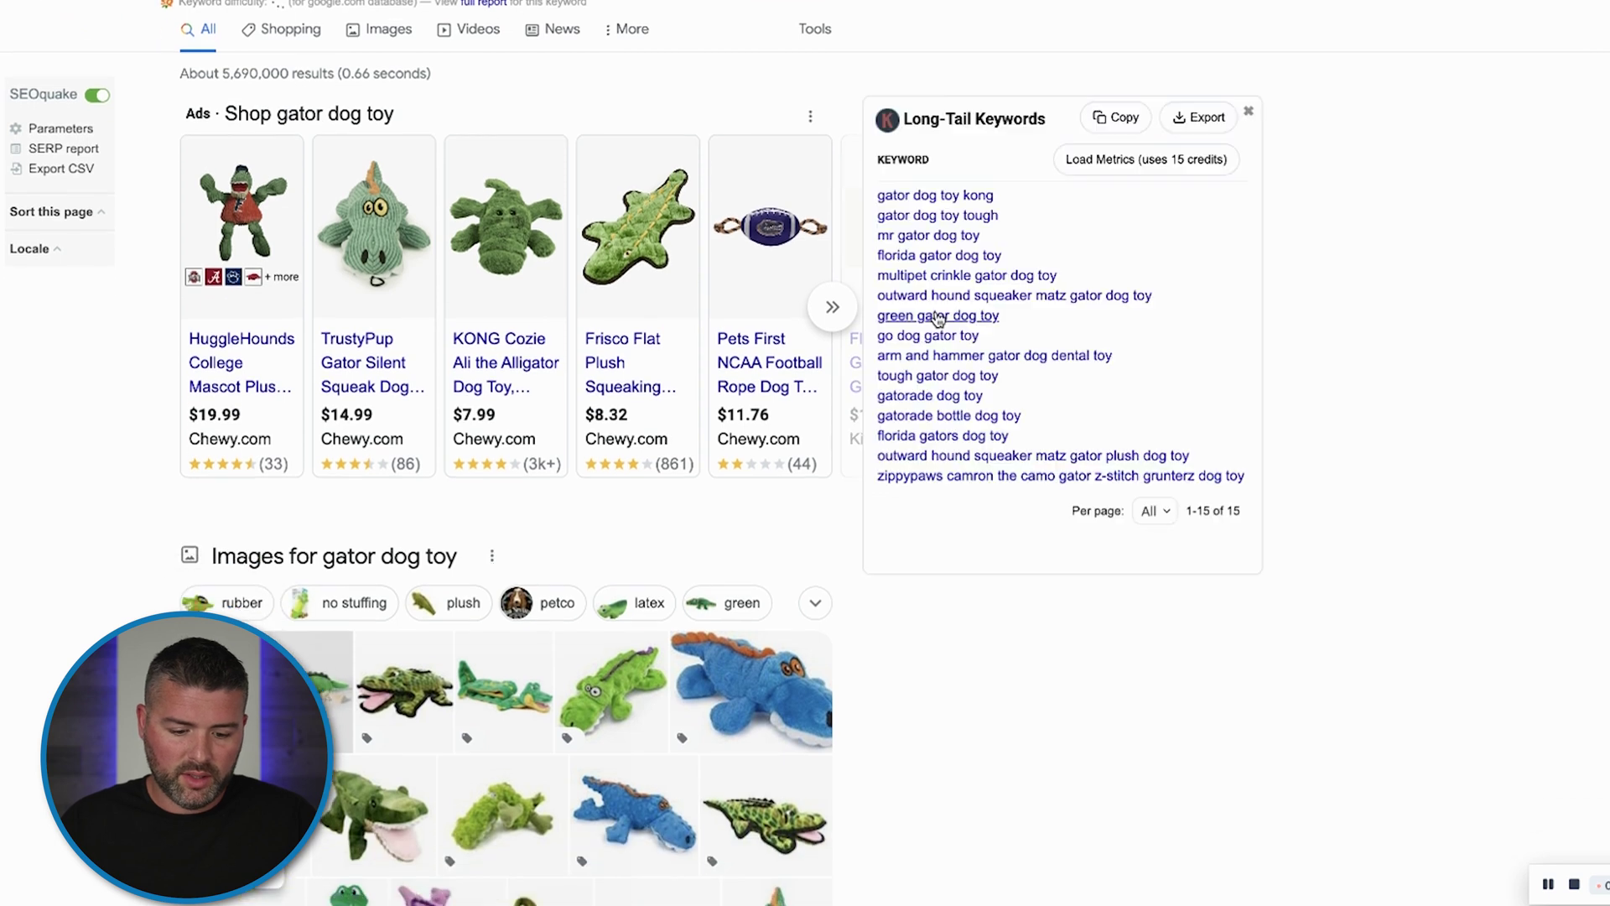
scroll(621, 289, "up", 1)
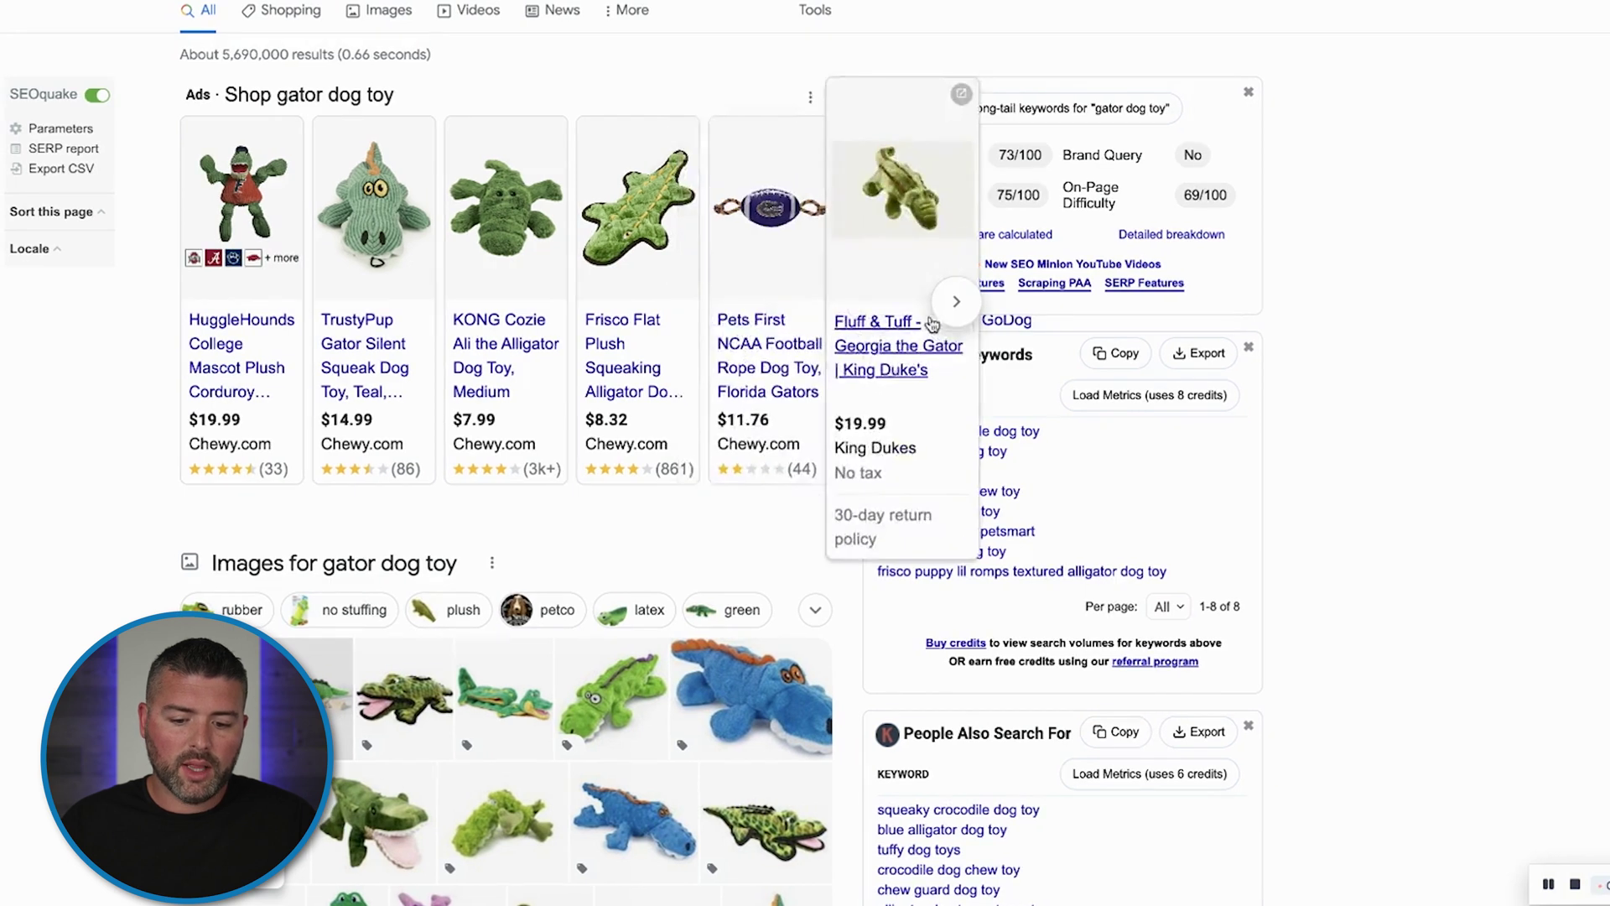
left_click(956, 301)
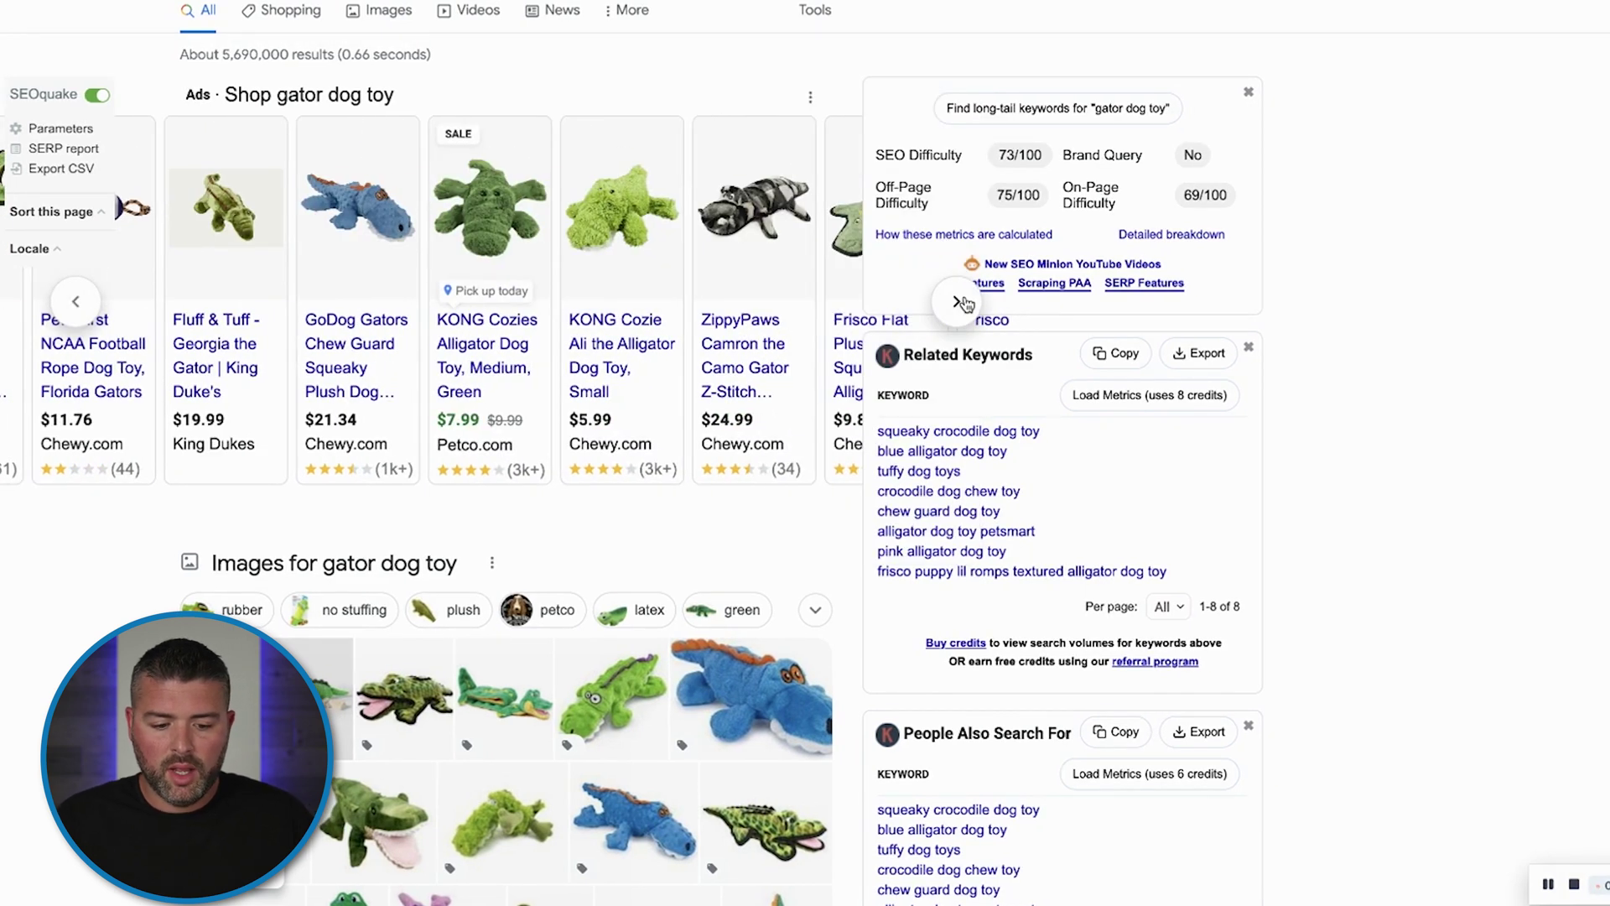
scroll(961, 336, "down", 10)
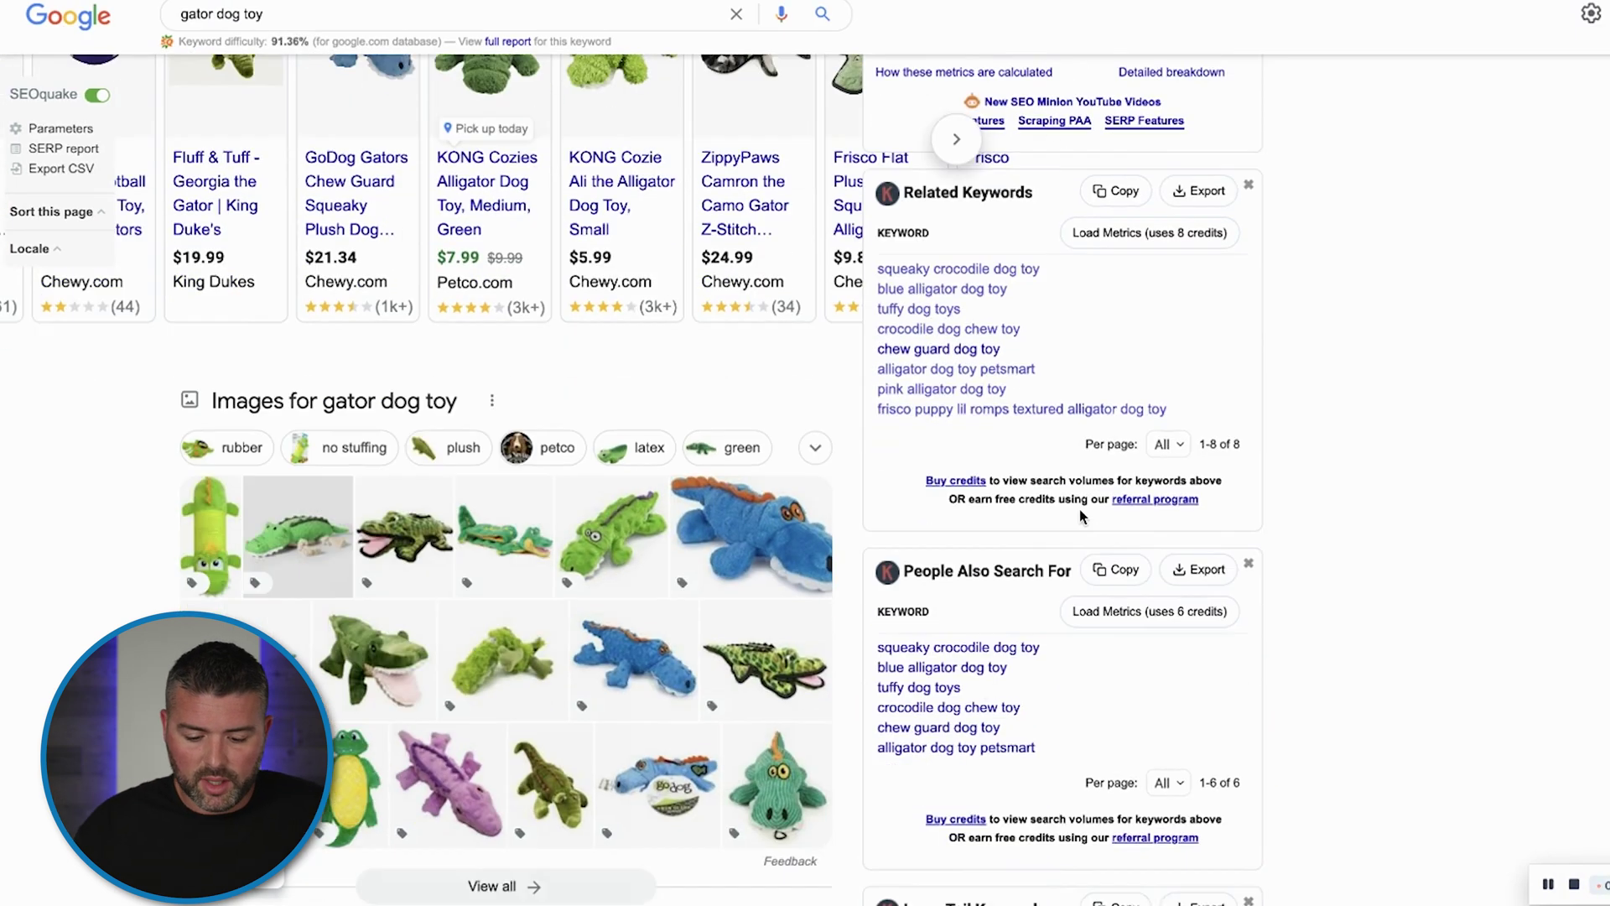
scroll(131, 317, "down", 5)
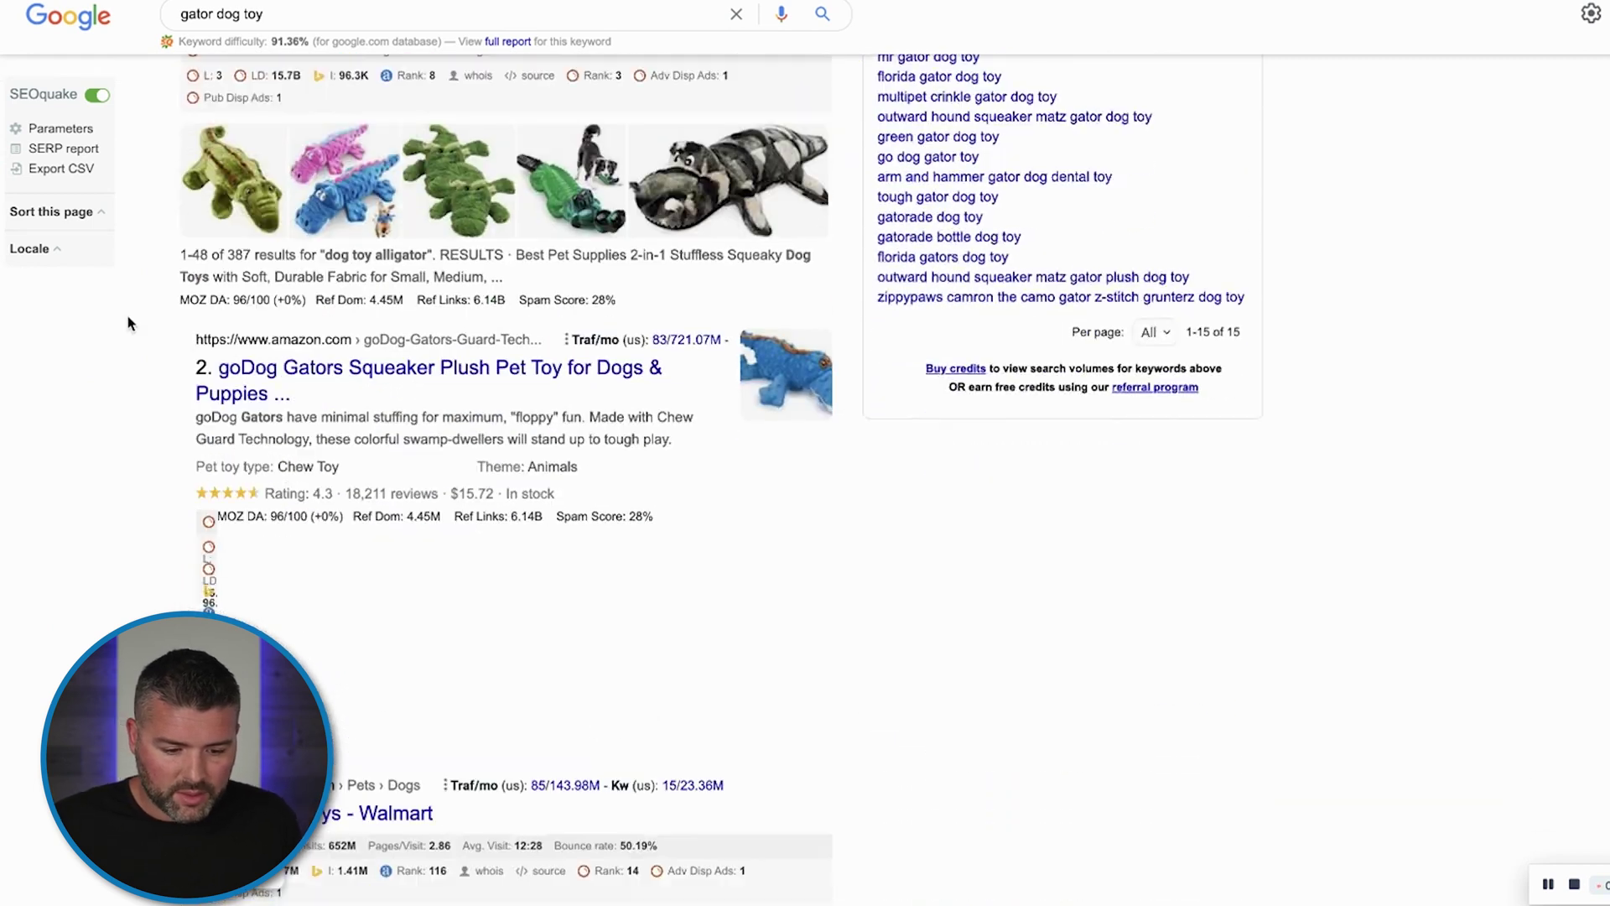
scroll(186, 410, "down", 6)
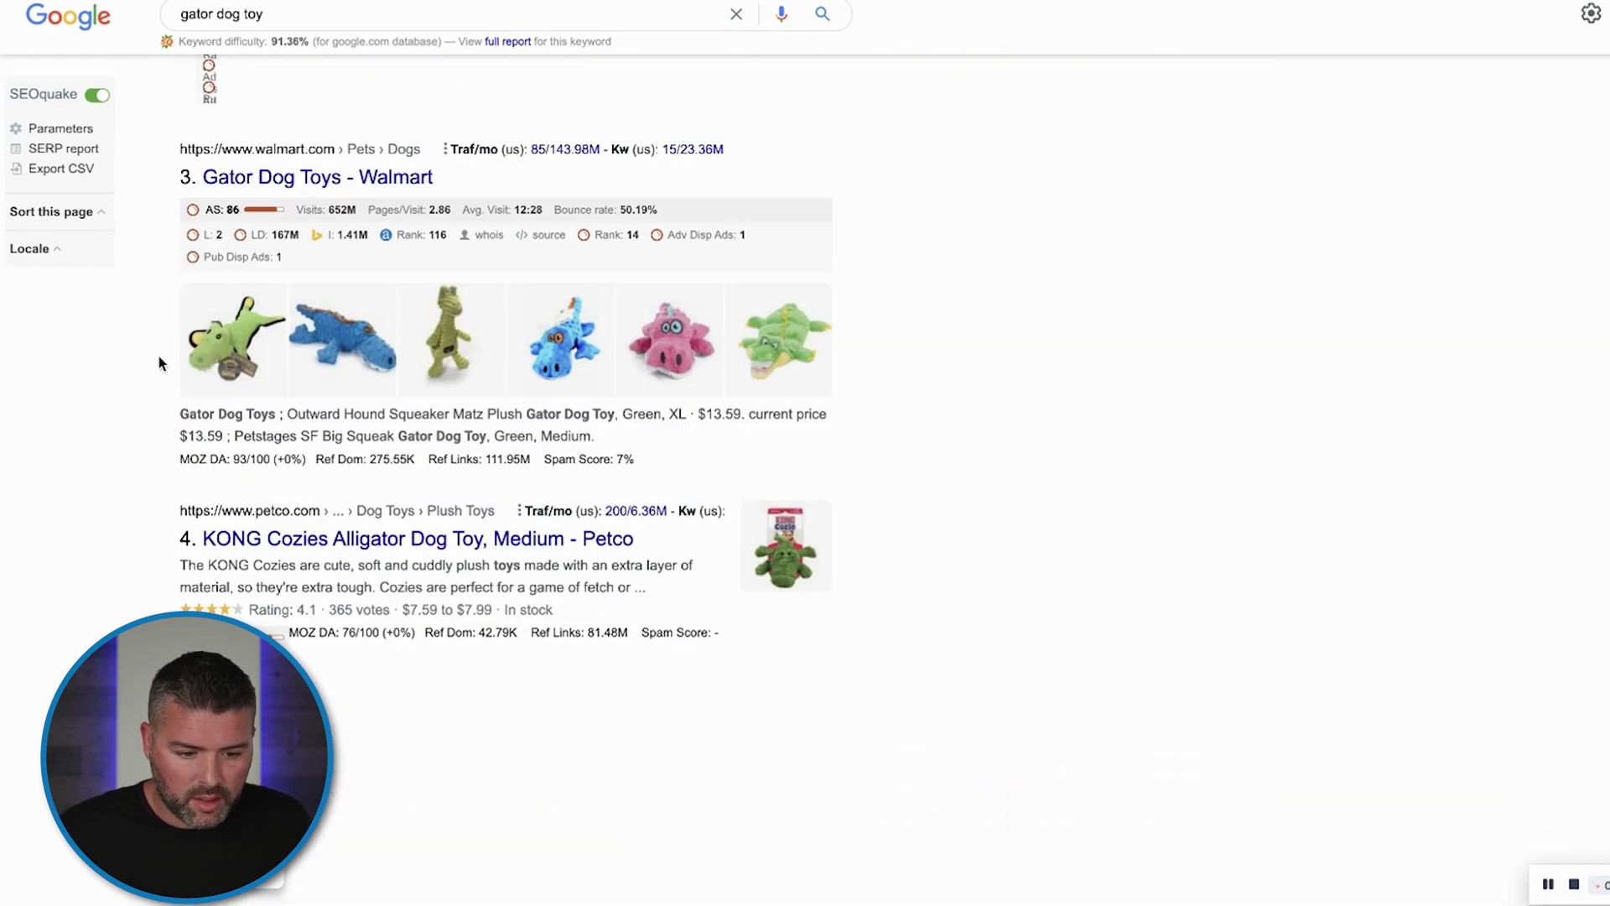
scroll(159, 361, "down", 8)
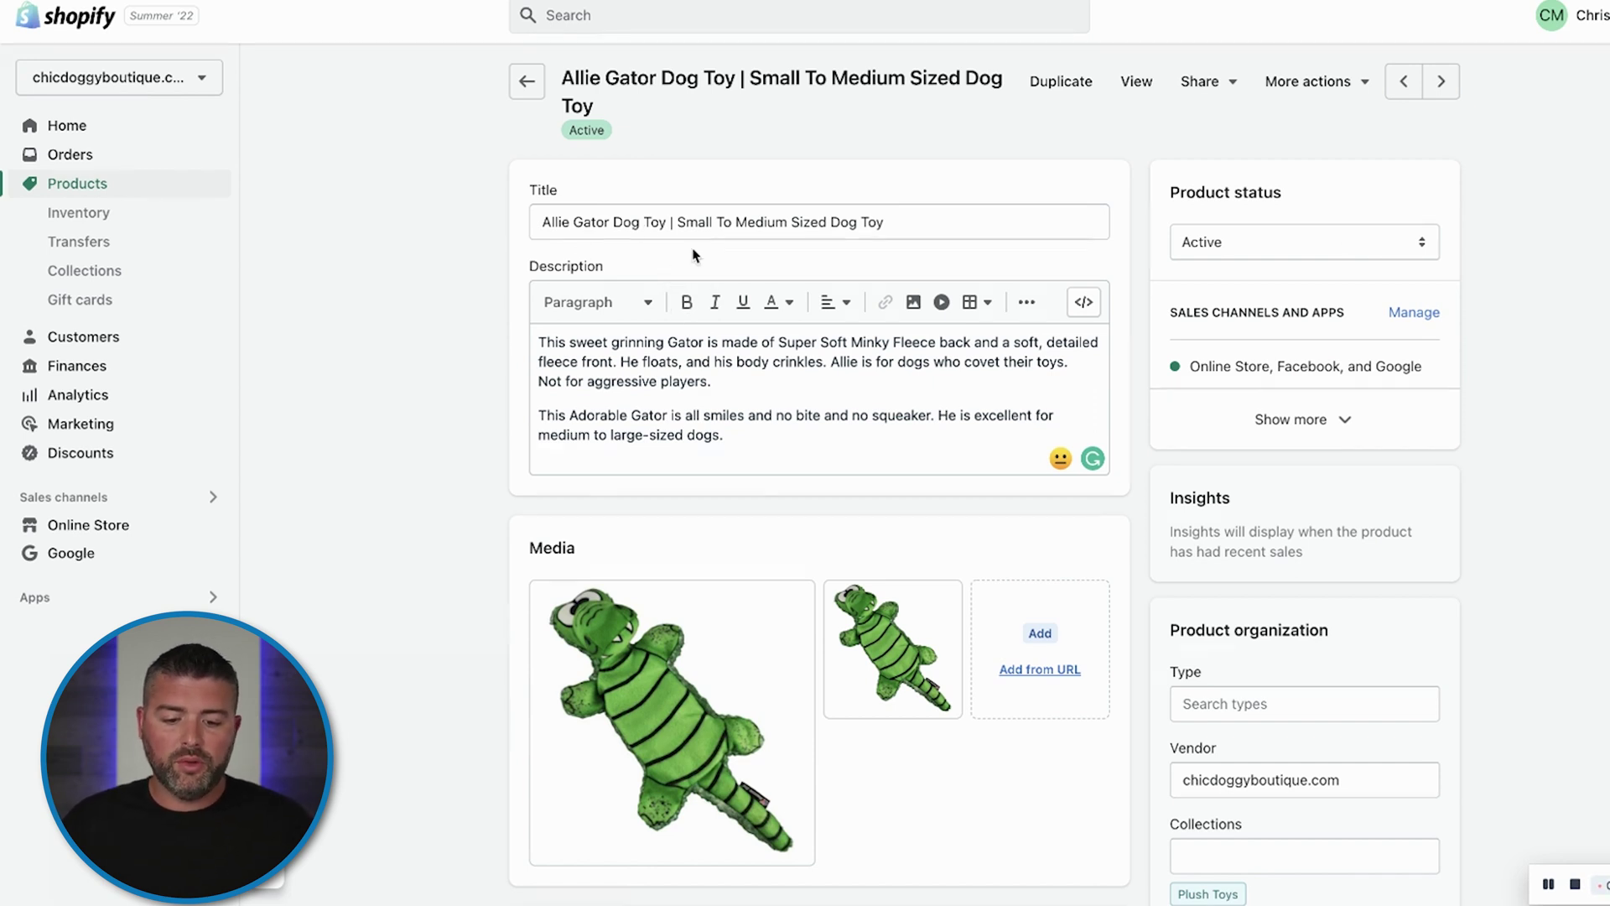
Delete 'Toy' so the title ends in 'Dogs', and save the product.
double_click(864, 224)
key("BackSpace")
key("BackSpace")
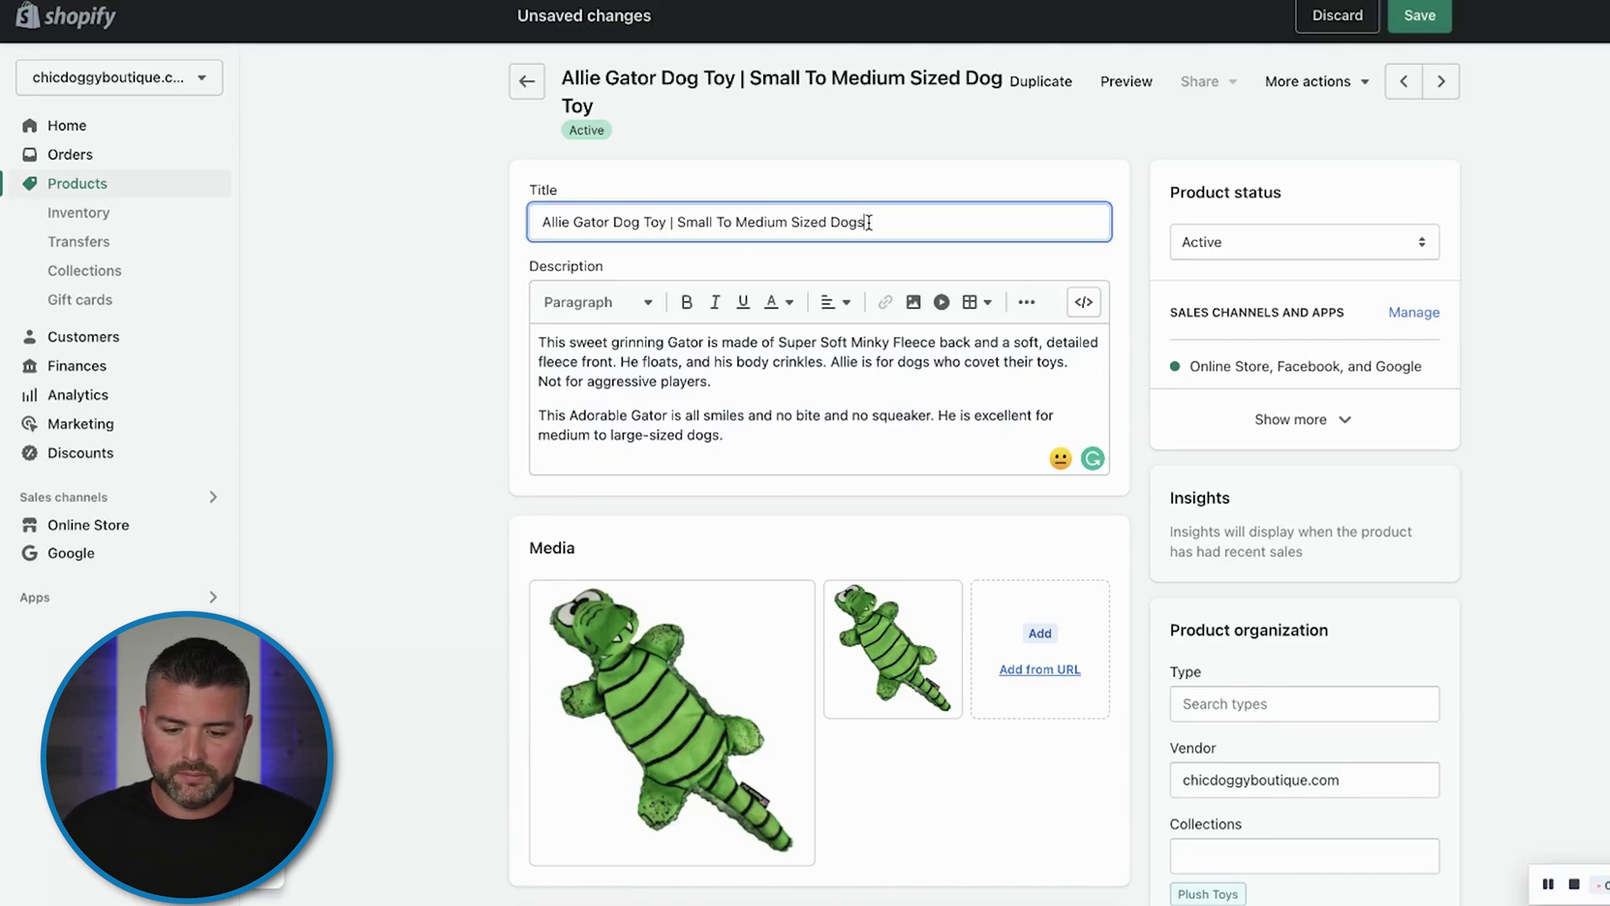
left_click(1420, 16)
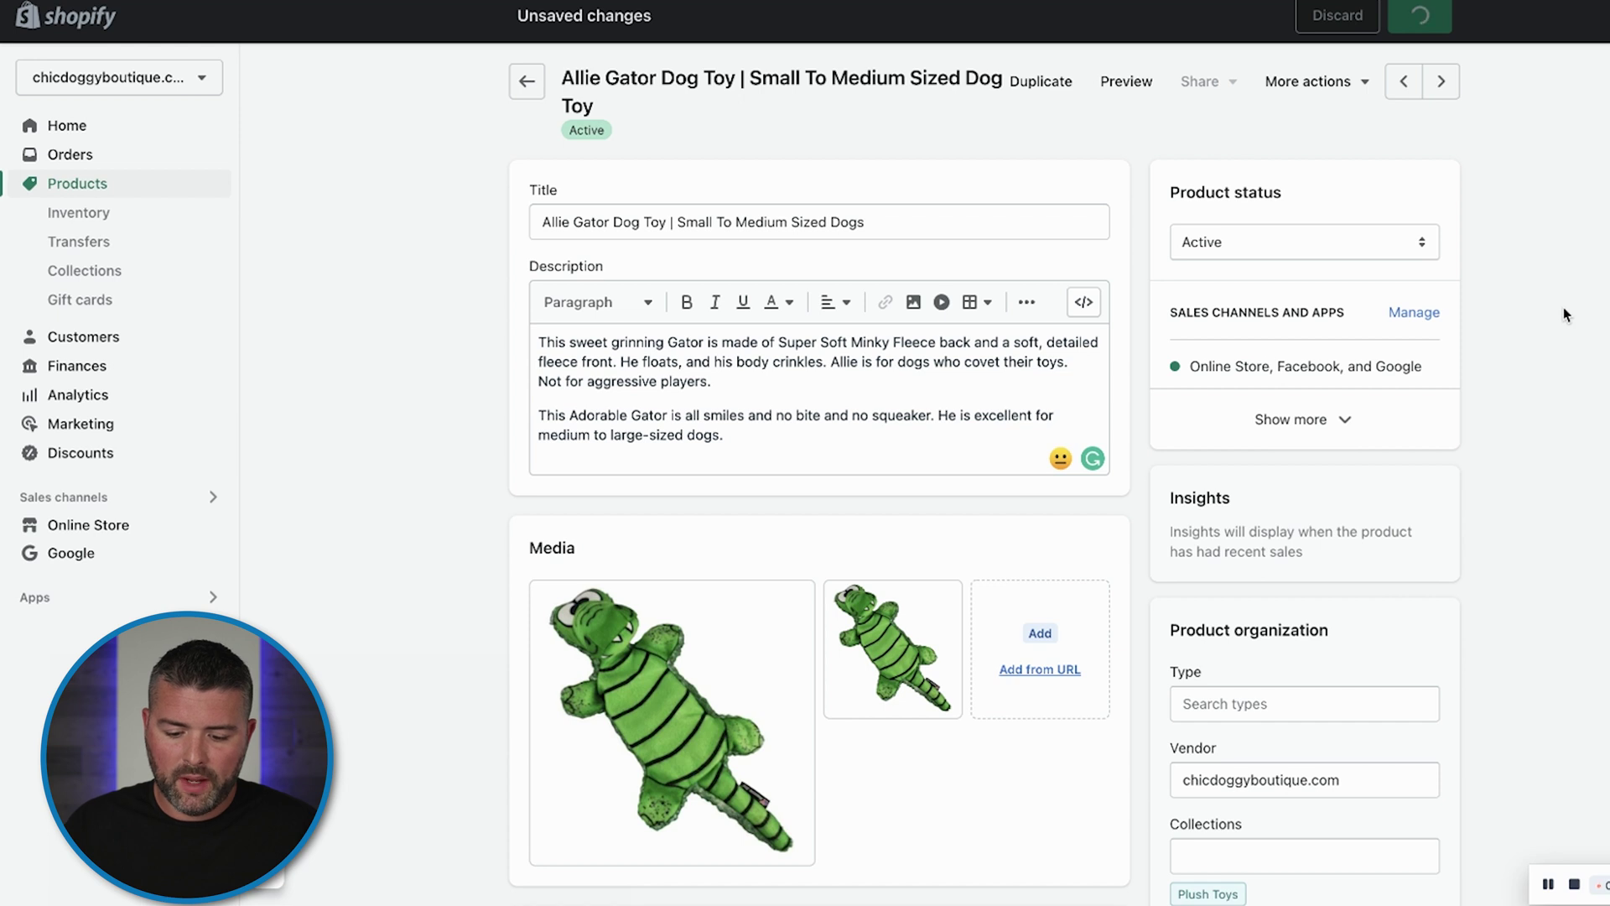
Check the SEO page title, meta description and handle allie-gator-dog-toy, then view the live page.
scroll(1563, 314, "down", 10)
scroll(1564, 314, "down", 12)
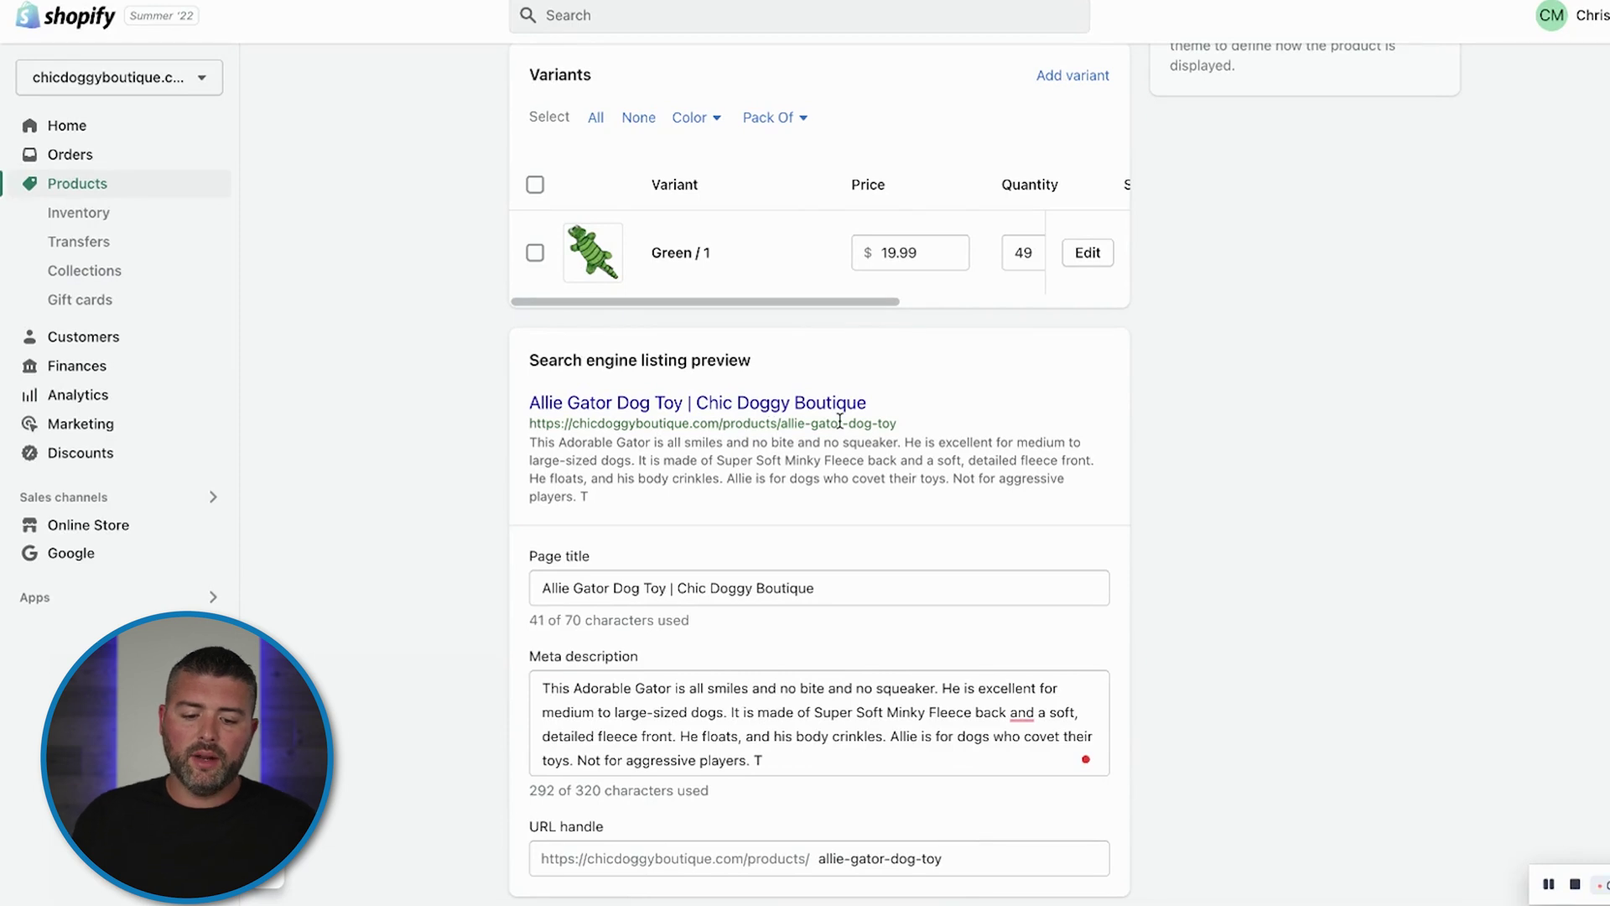
left_click(856, 590)
left_click_drag(856, 590, 683, 589)
left_click(668, 589)
key("shift+End")
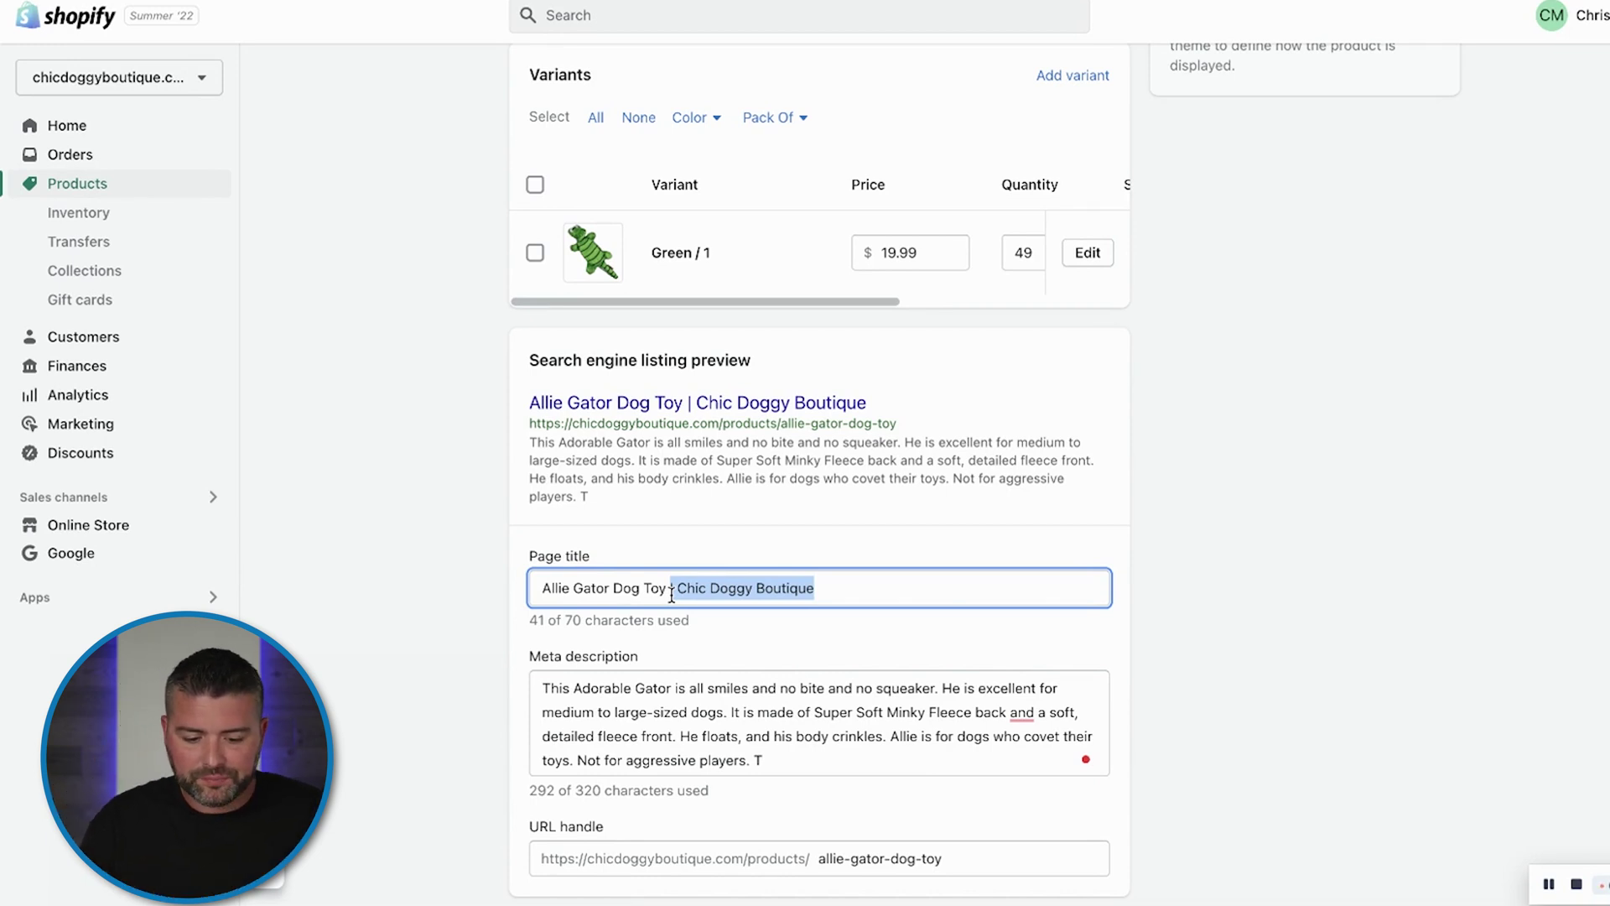
left_click_drag(764, 764, 537, 676)
left_click_drag(970, 871, 812, 869)
left_click(1208, 777)
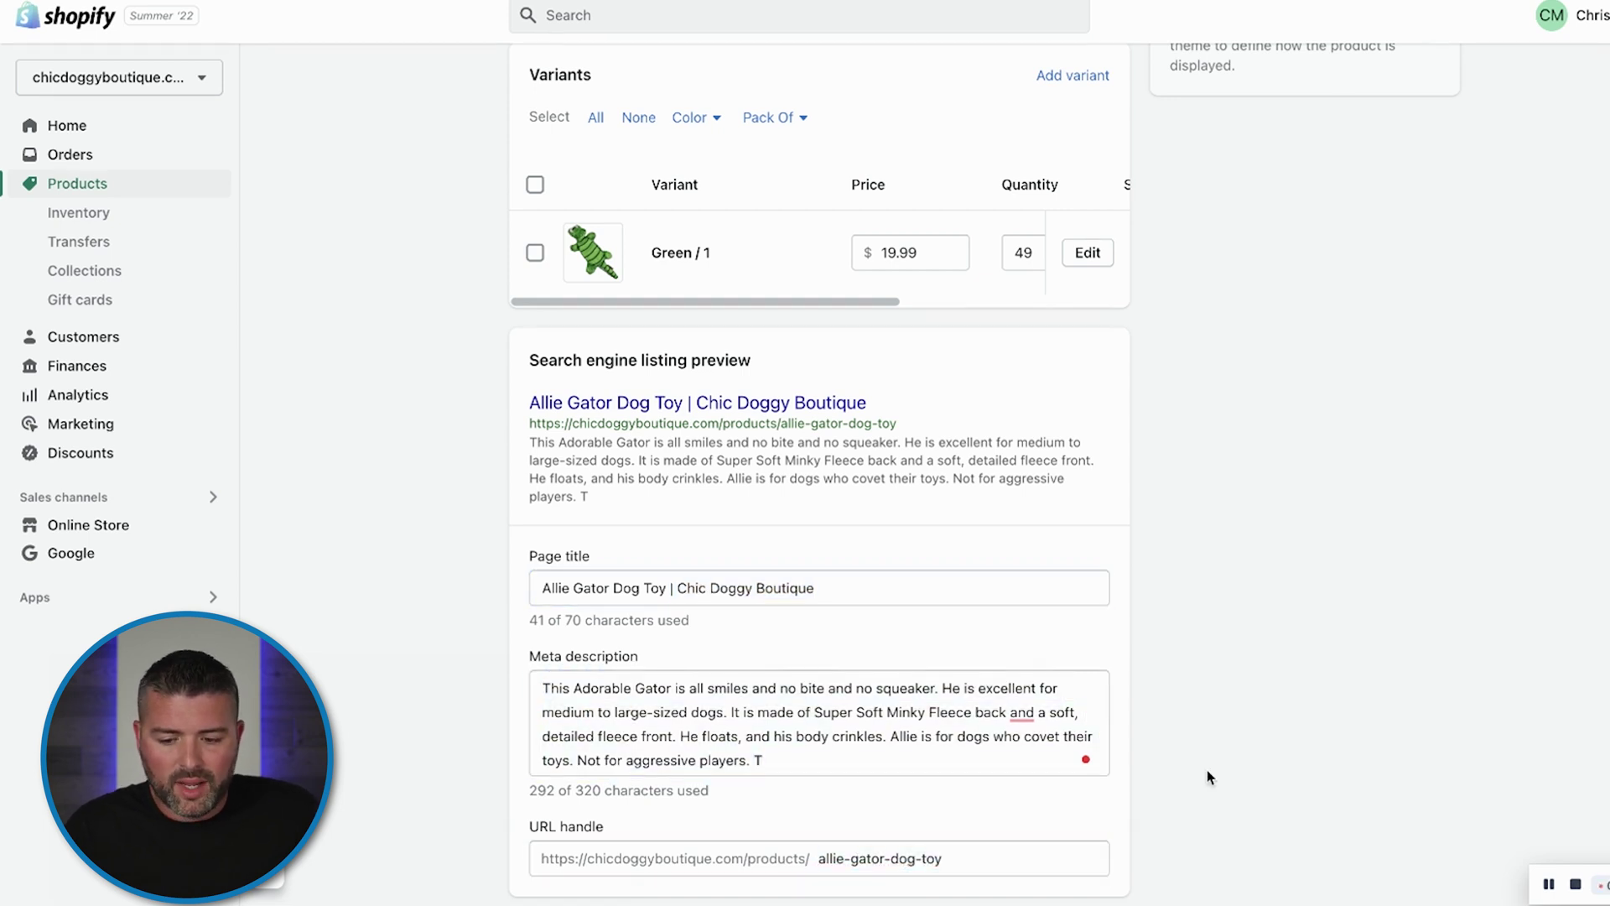
scroll(1208, 839, "up", 15)
left_click(1130, 94)
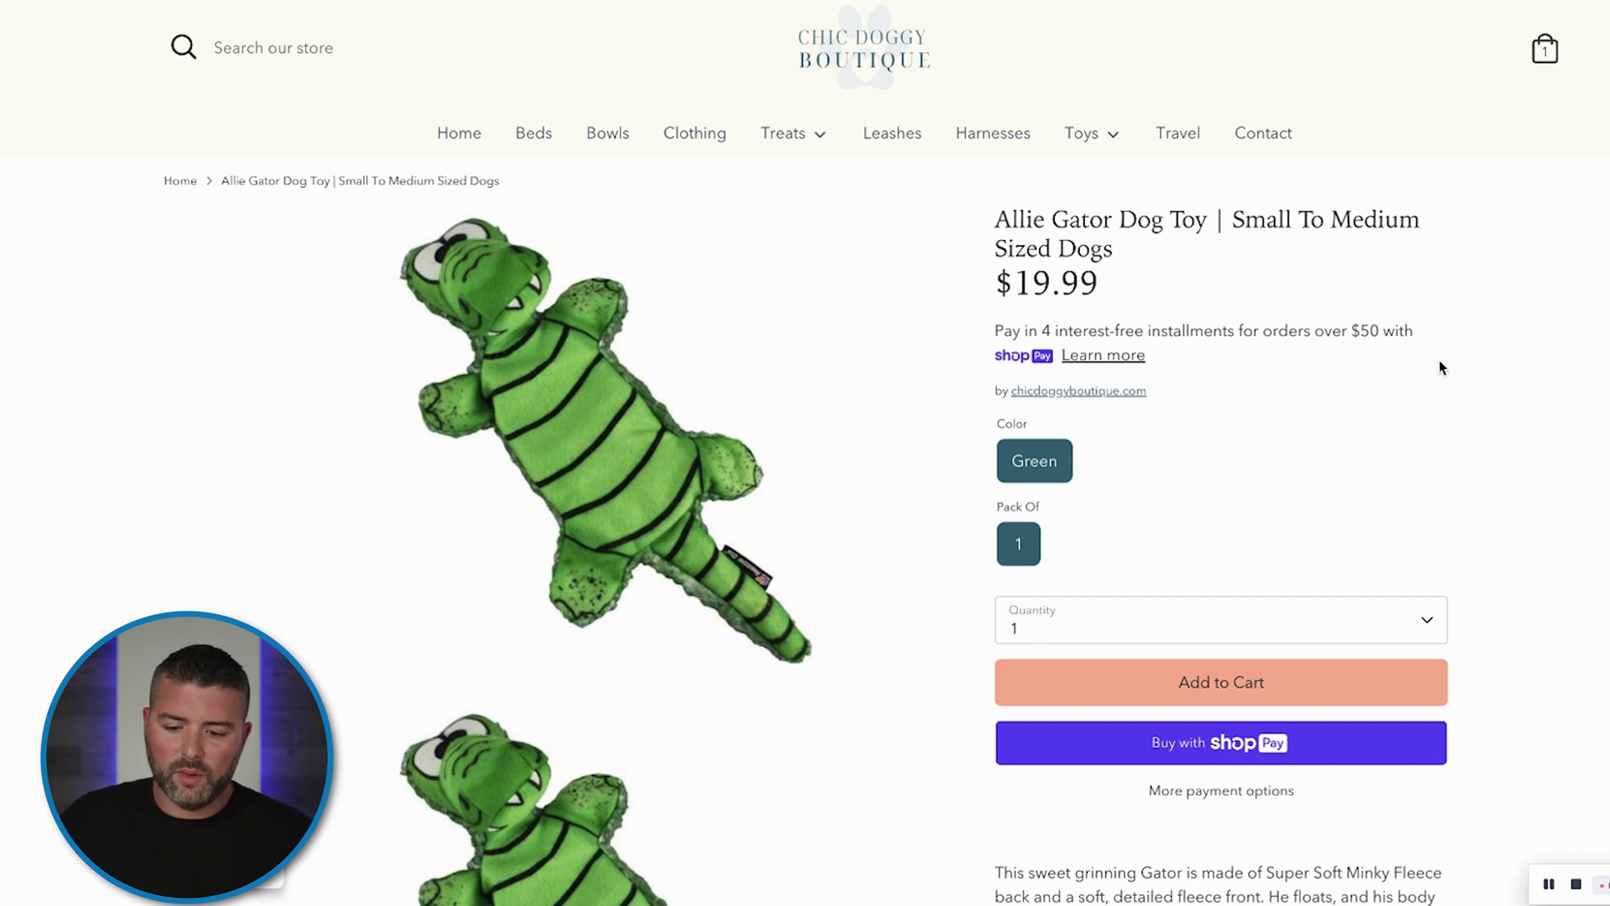
Review the new title on the live Allie Gator page, then paste its URL into a new tab.
left_click_drag(1247, 220, 1344, 253)
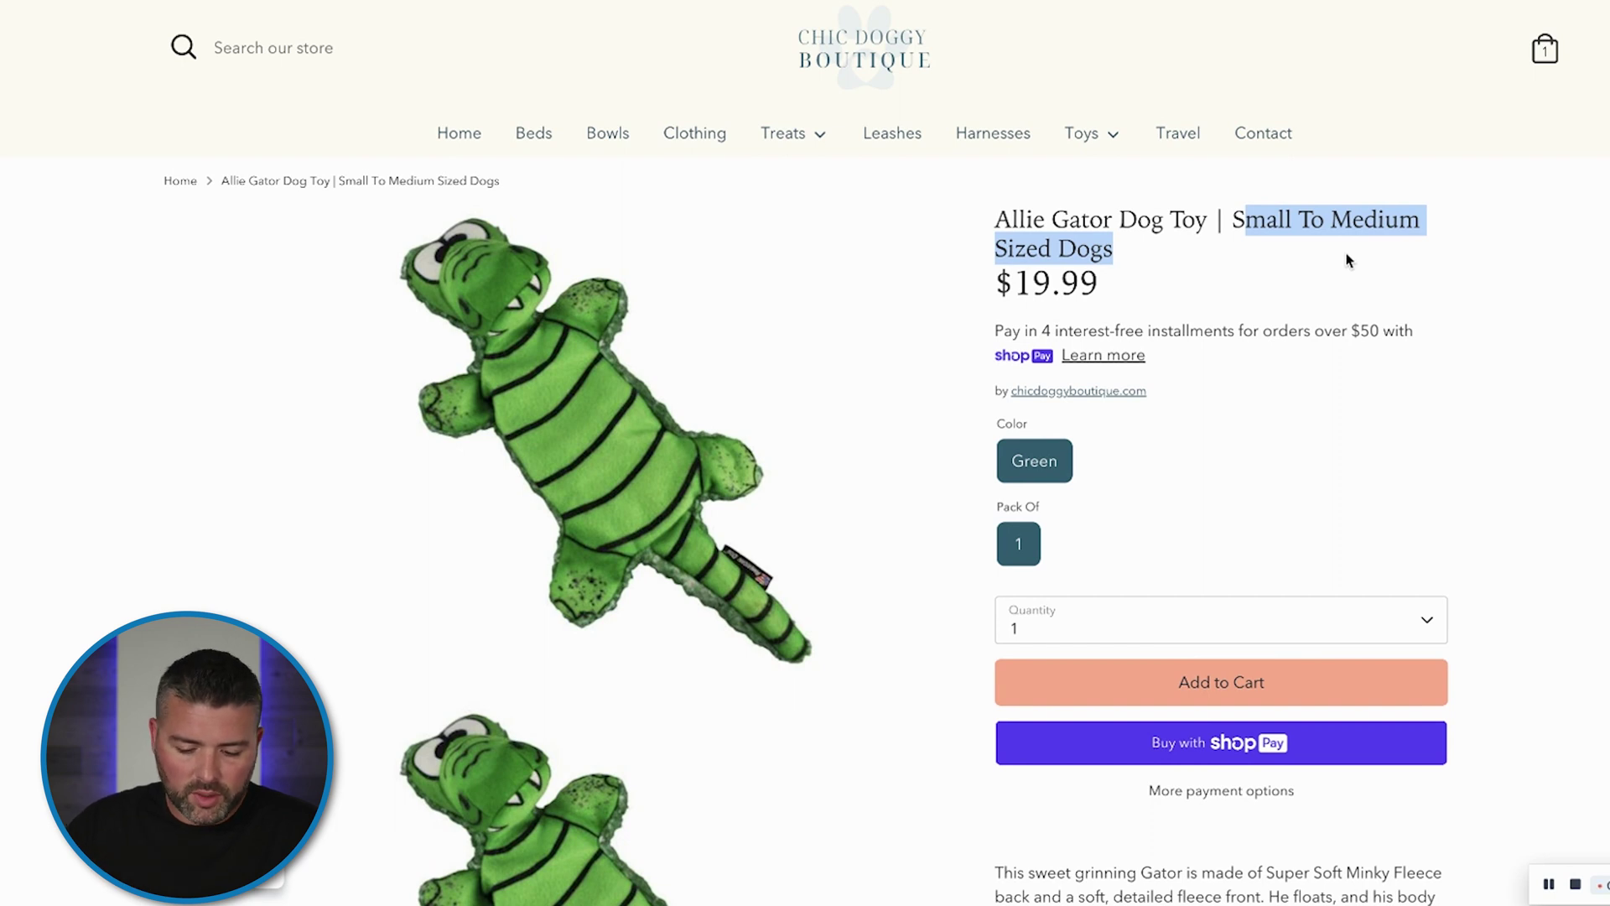
scroll(1326, 396, "down", 4)
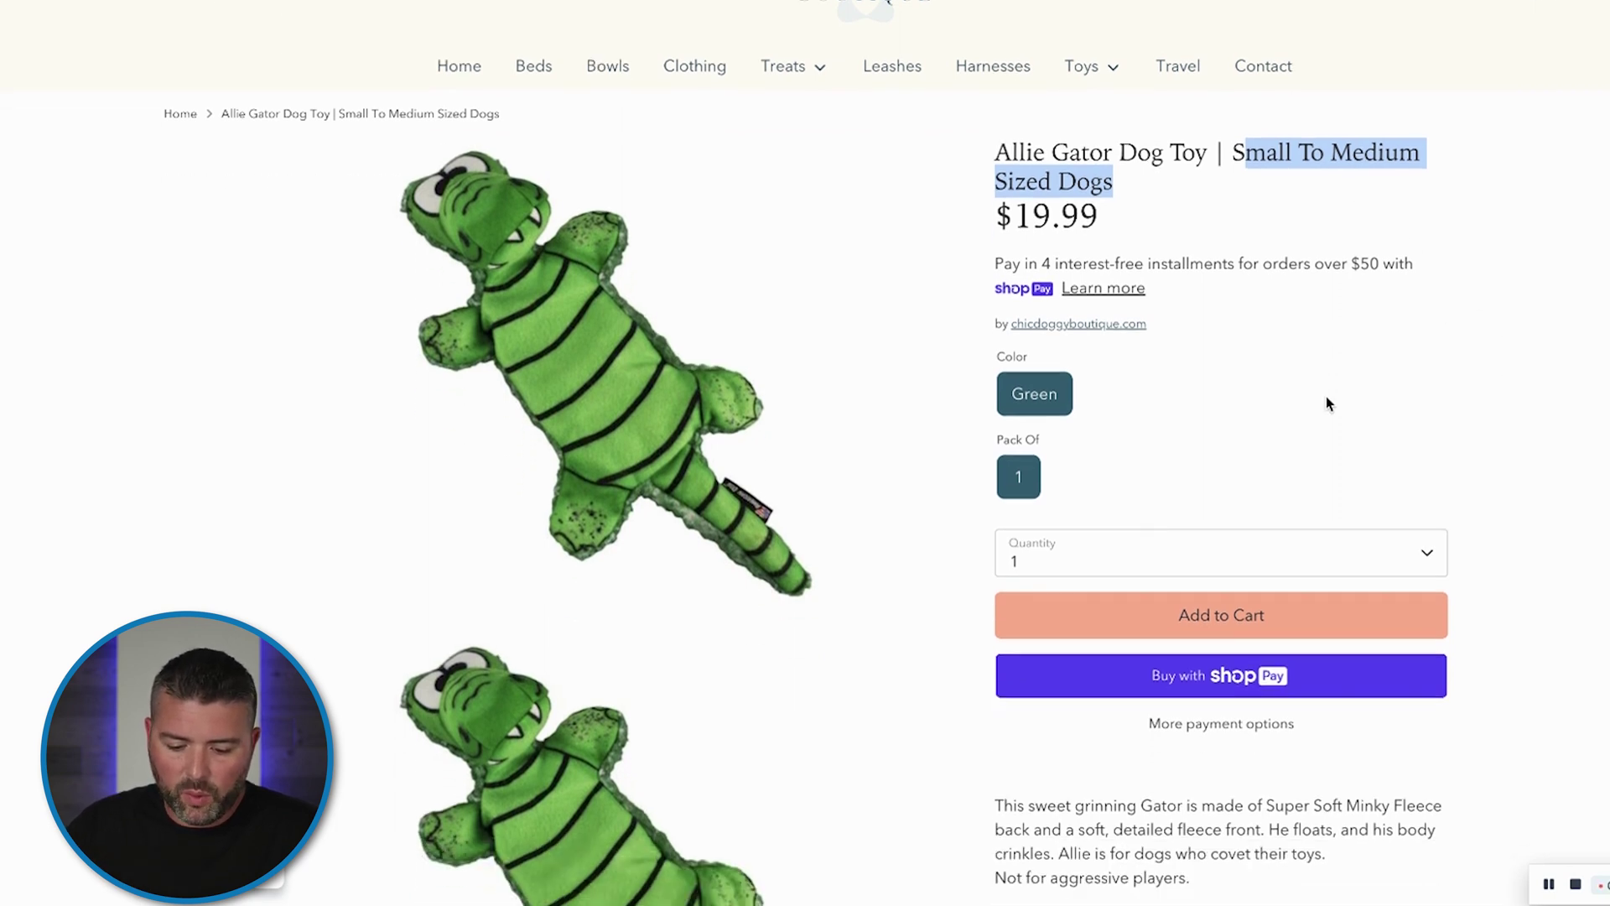
scroll(1326, 397, "down", 7)
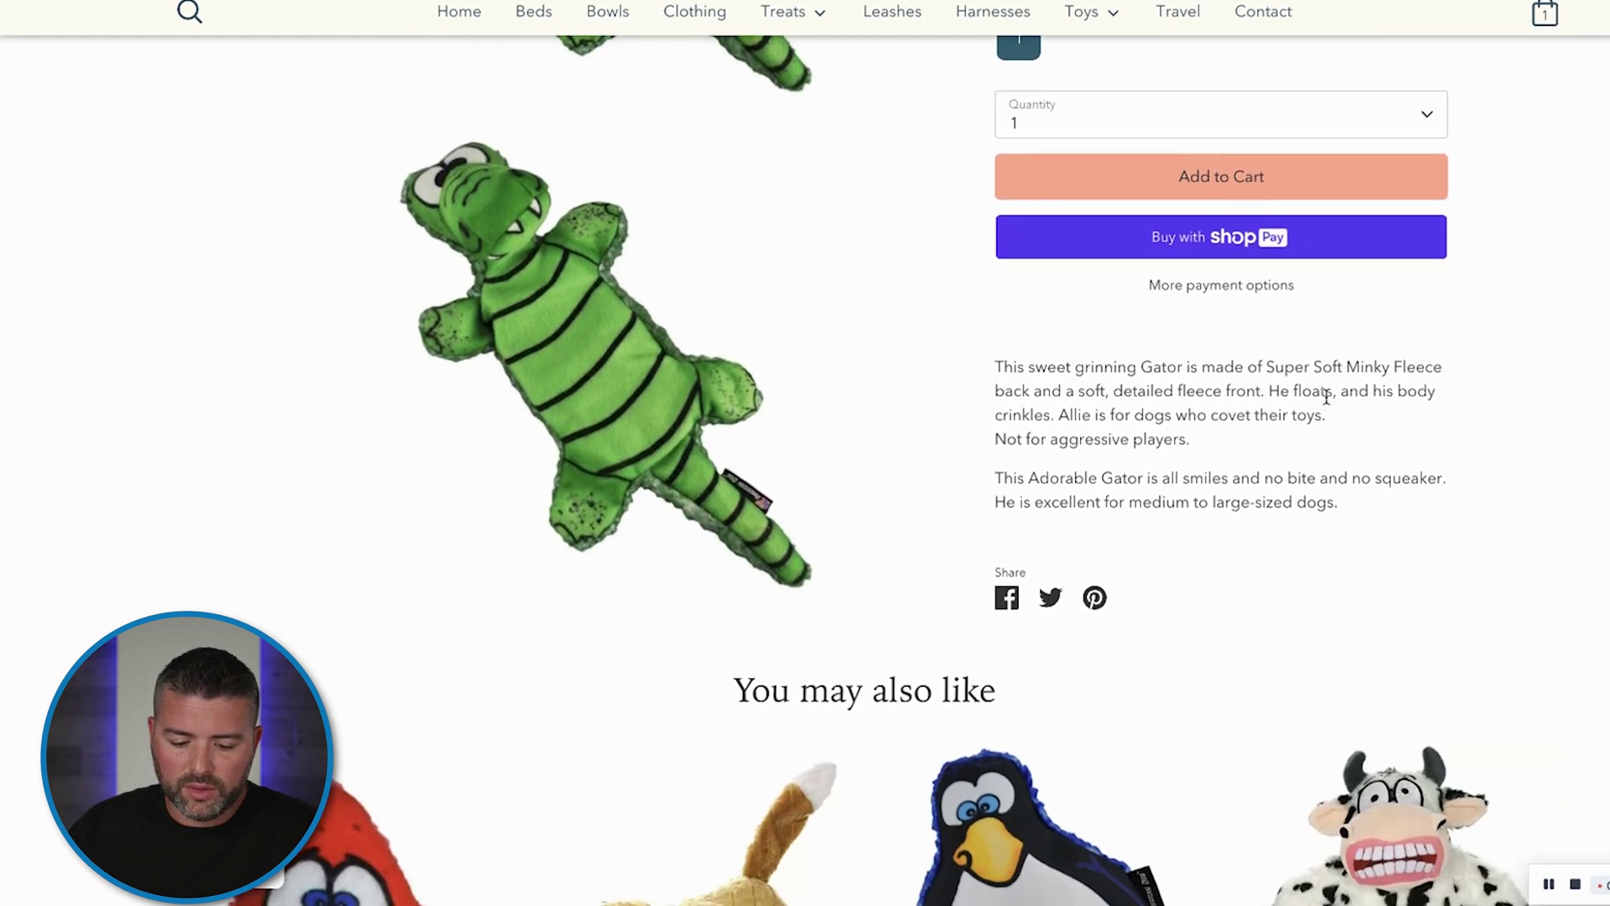
scroll(1326, 396, "down", 1)
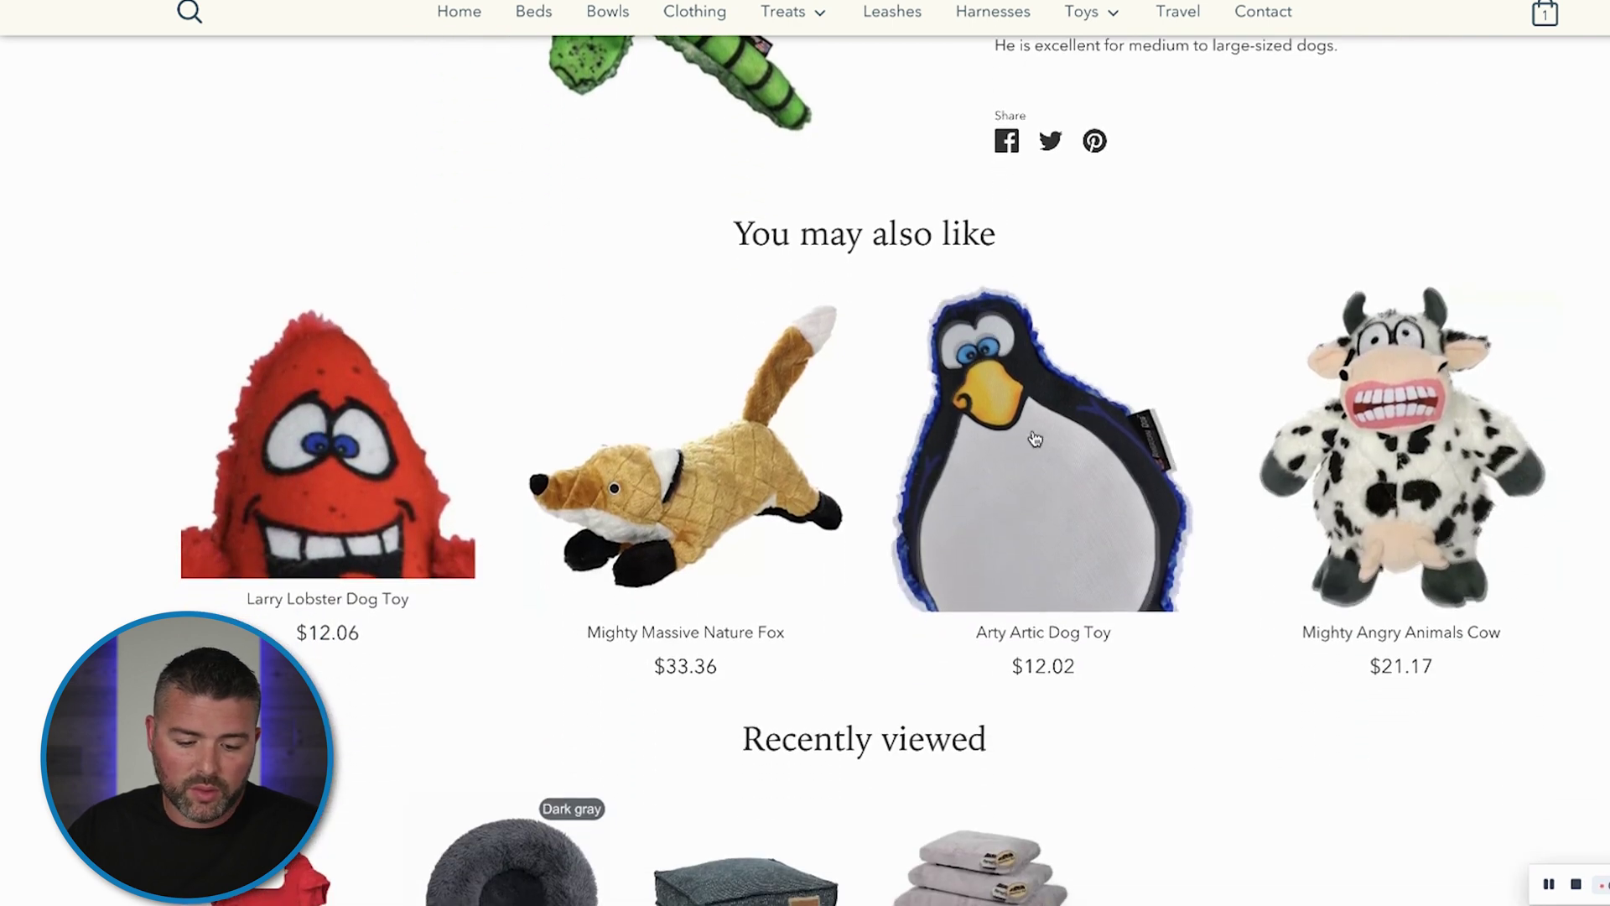
scroll(738, 445, "down", 6)
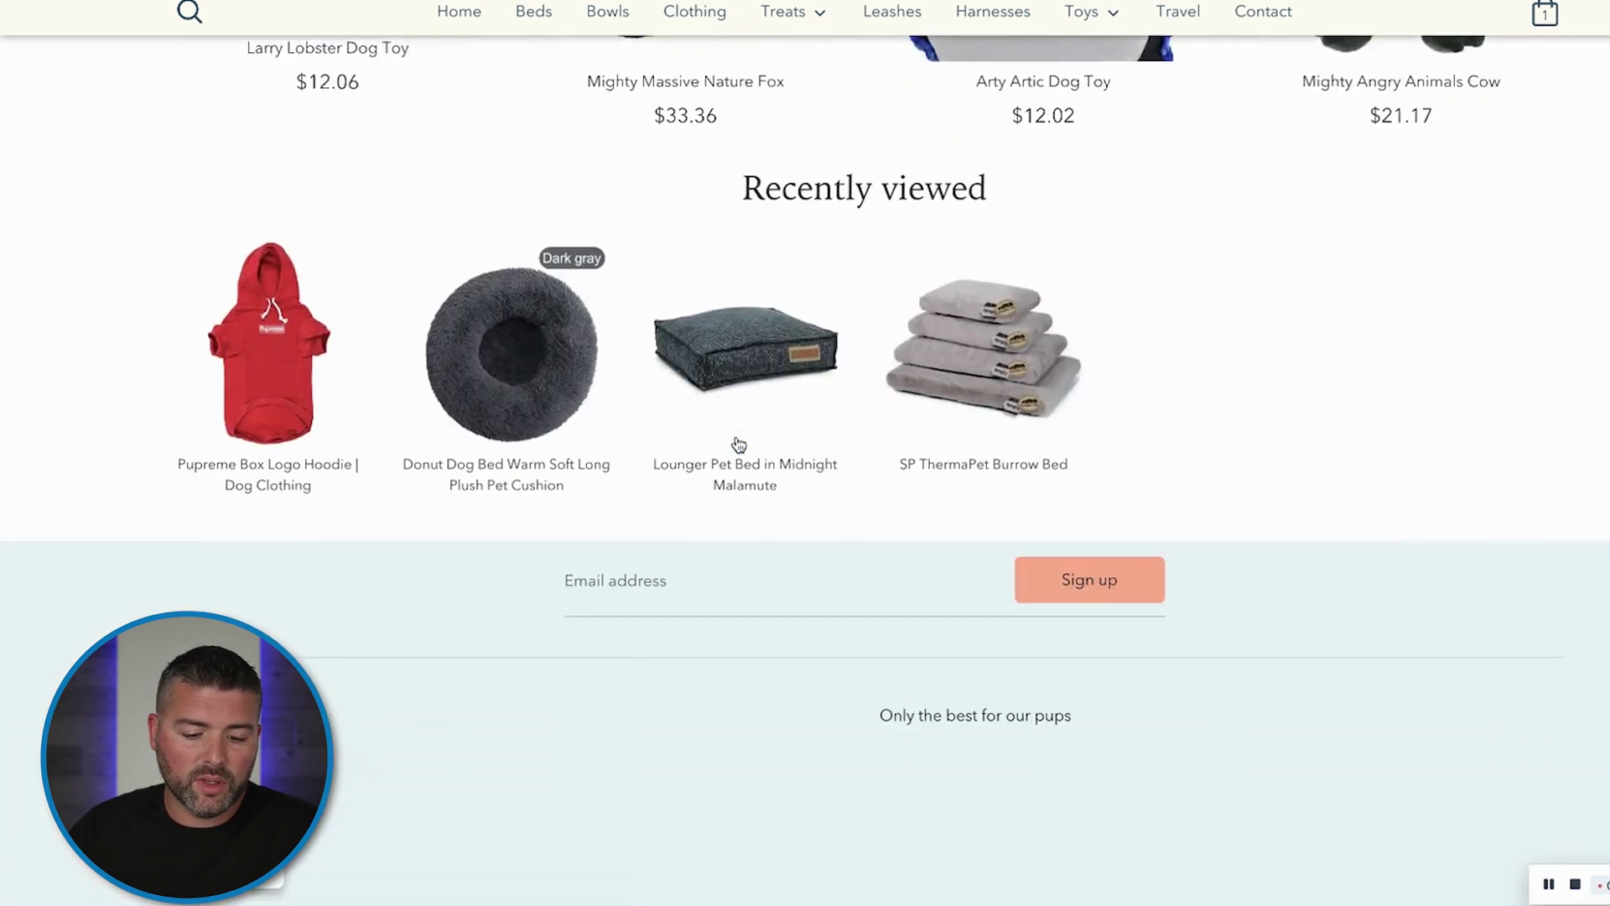
scroll(797, 386, "up", 15)
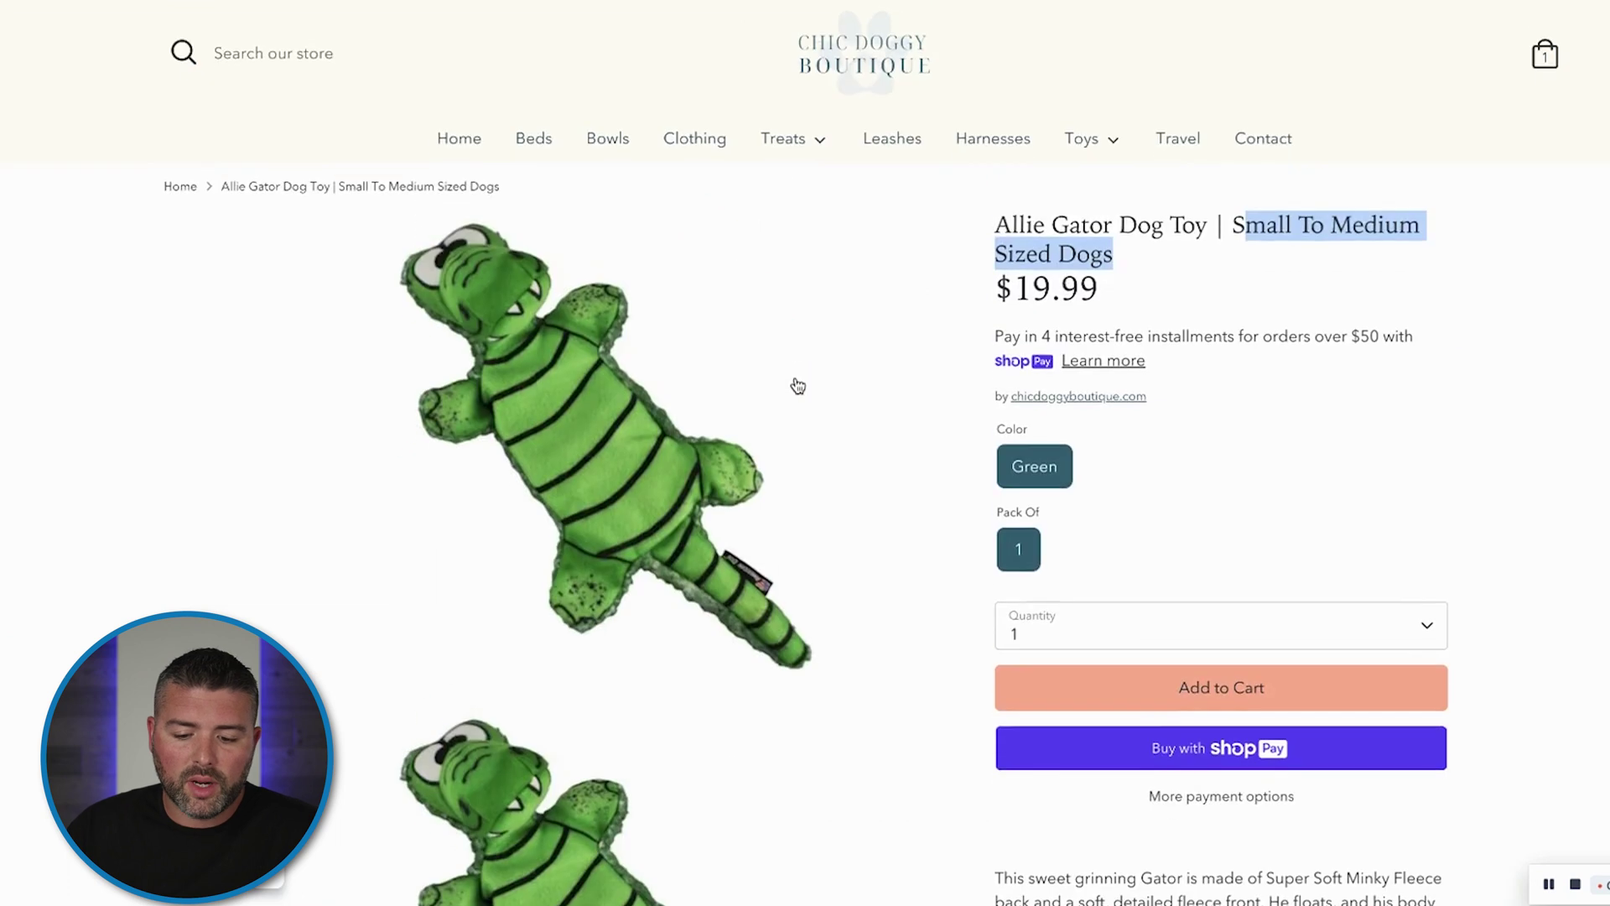
left_click(1233, 277)
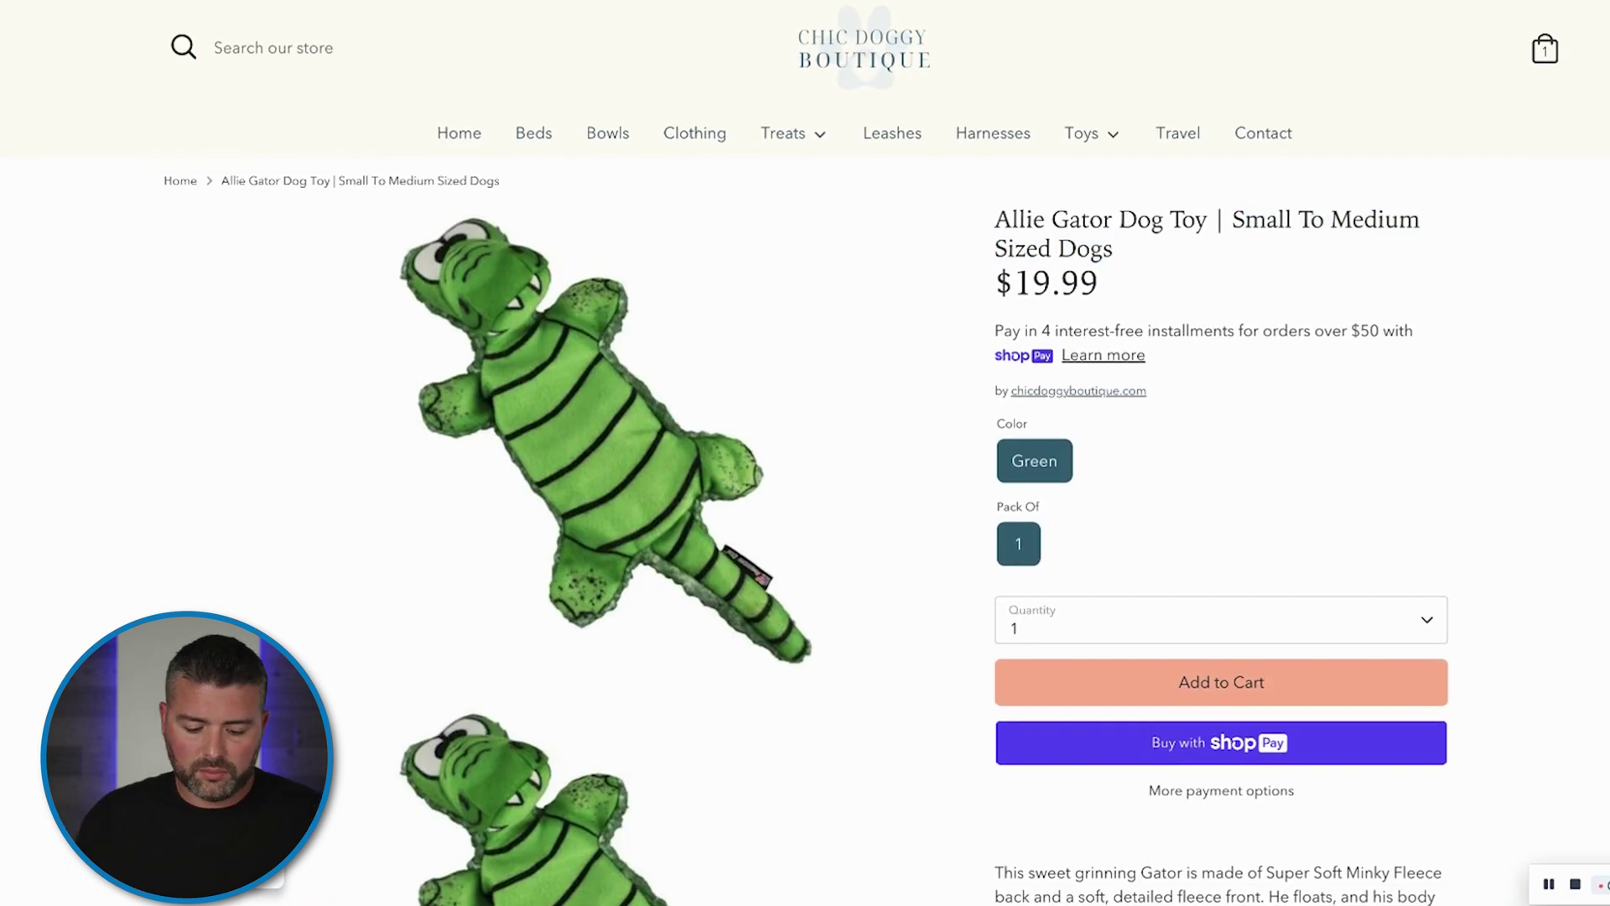
key("ctrl+t")
type("https://chicdoggyboutique.com/products/allie-gator-dog-toy")
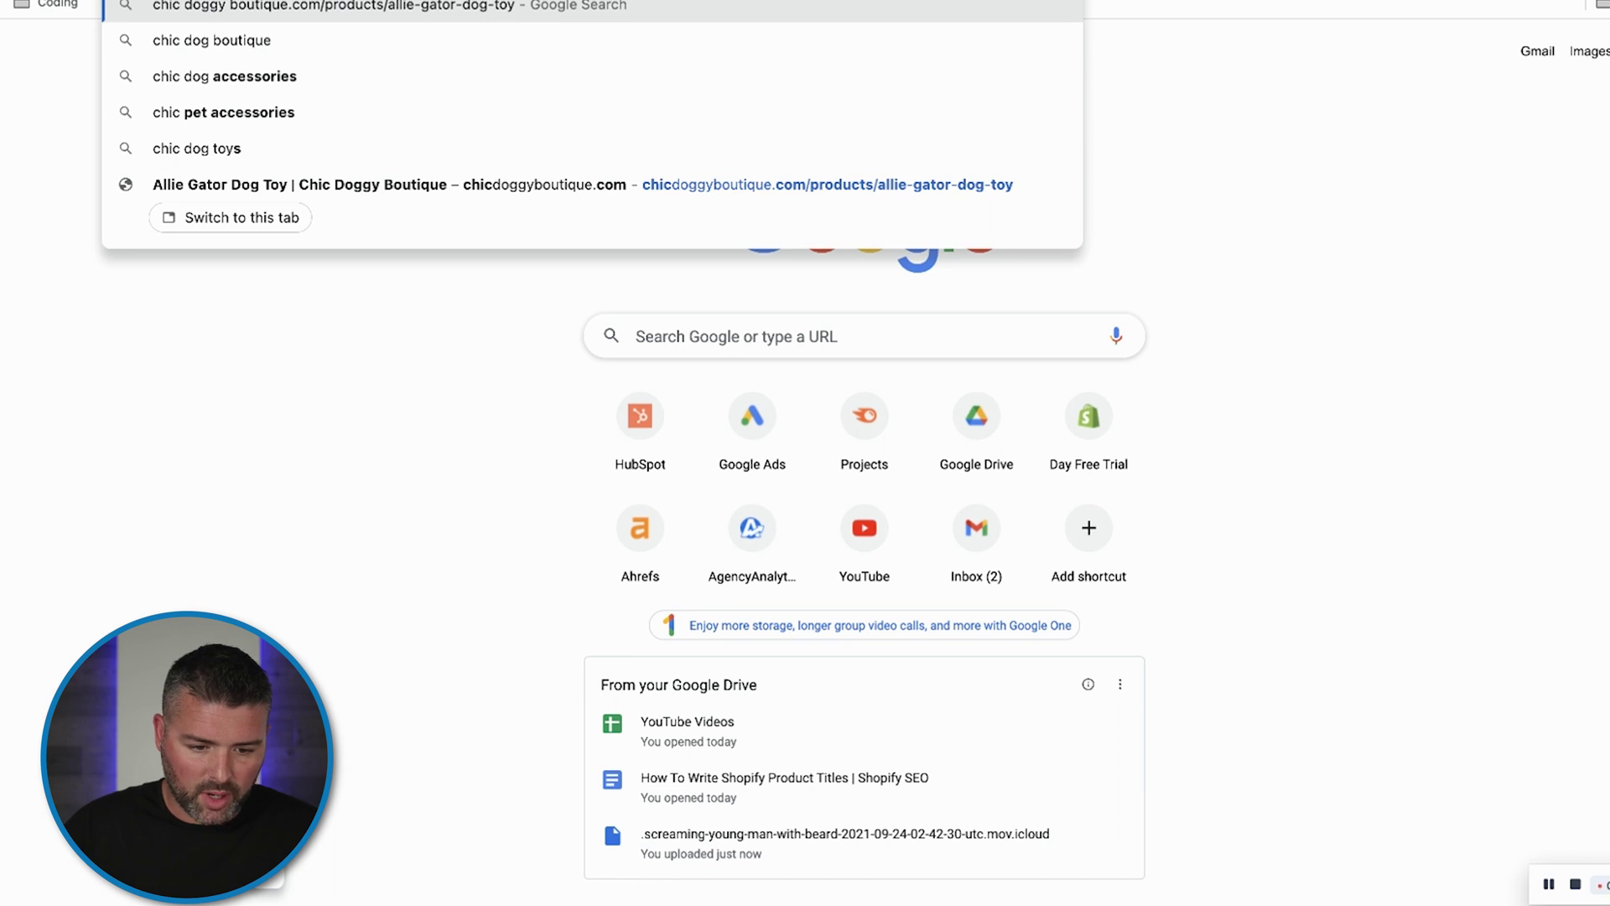
Search Google for 'chic doggy boutique allie-gator-dog-toy' and scroll through the results.
key("Return")
scroll(127, 361, "down", 10)
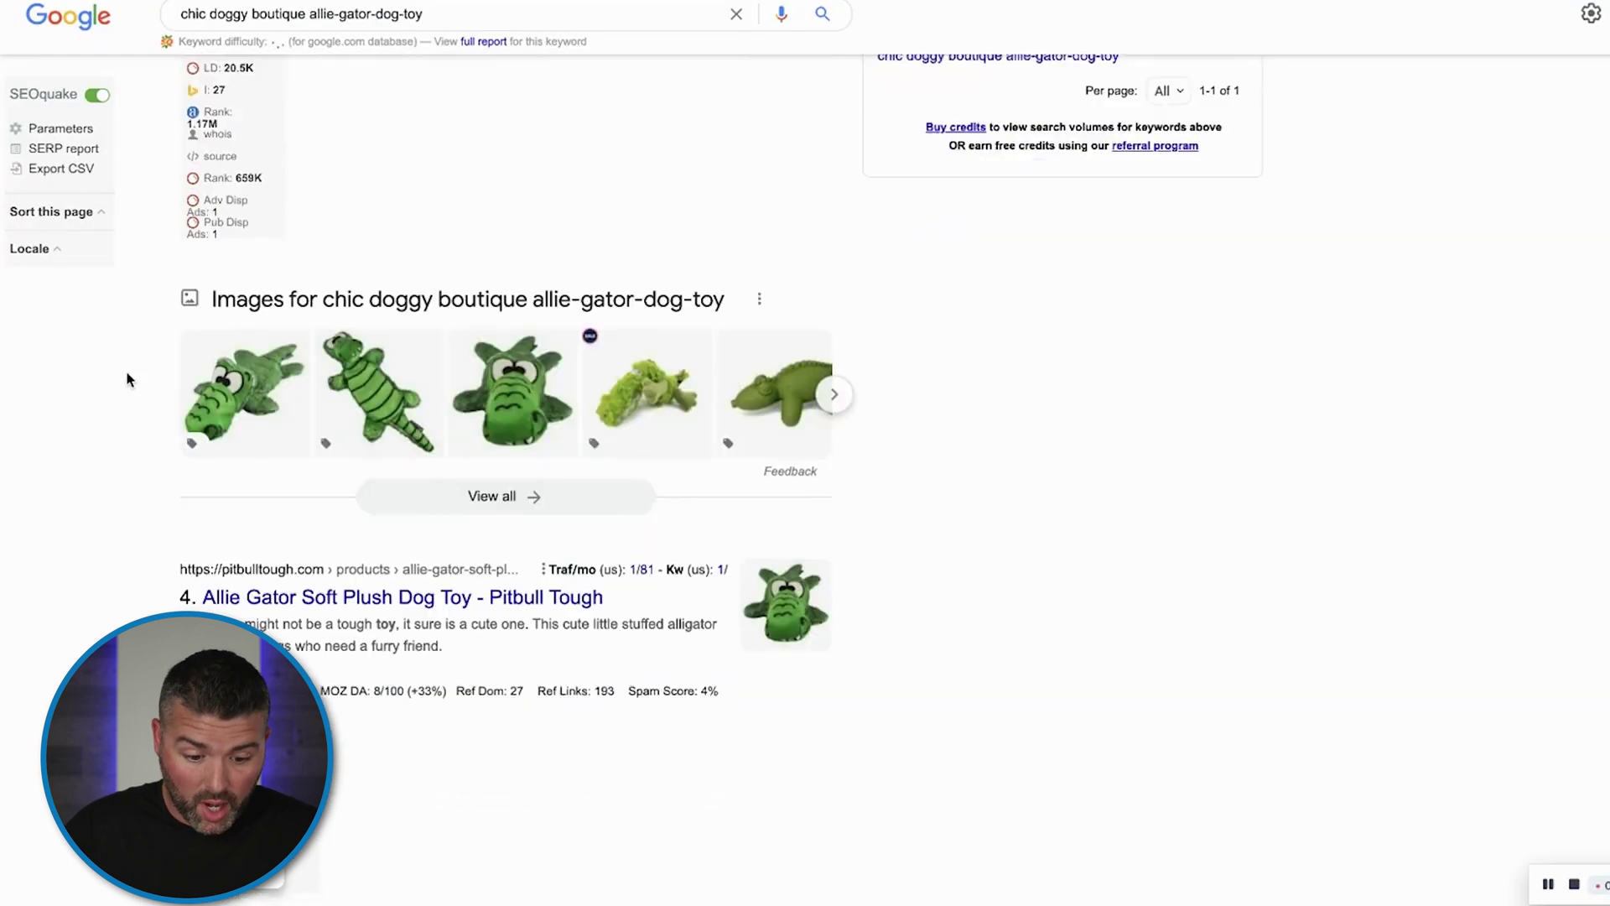
scroll(128, 380, "down", 8)
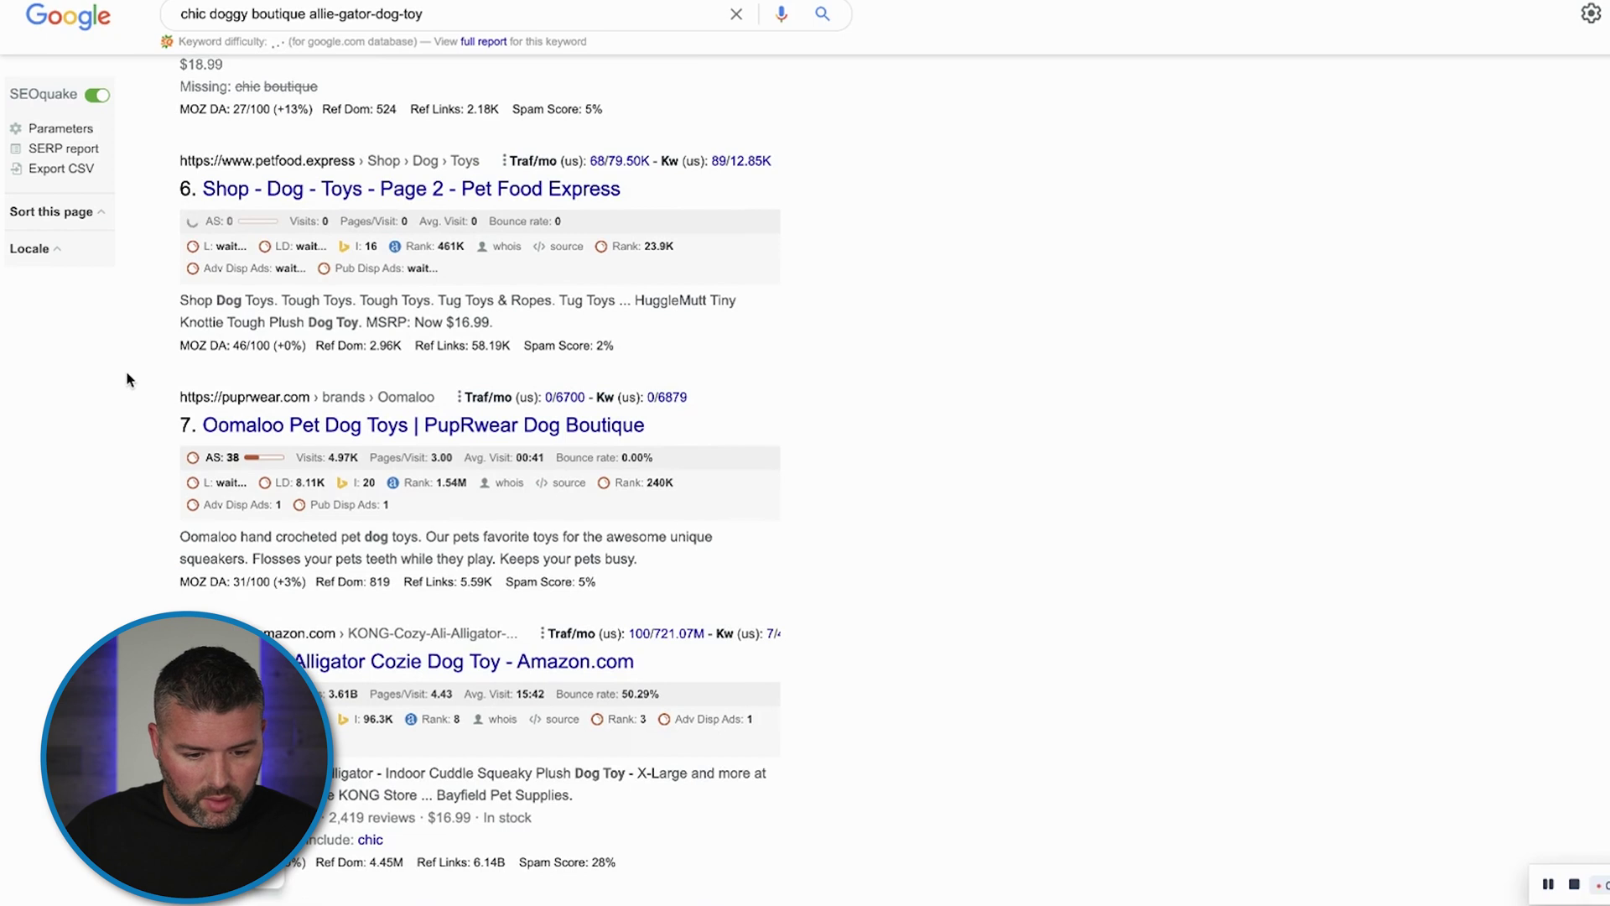
scroll(128, 380, "up", 15)
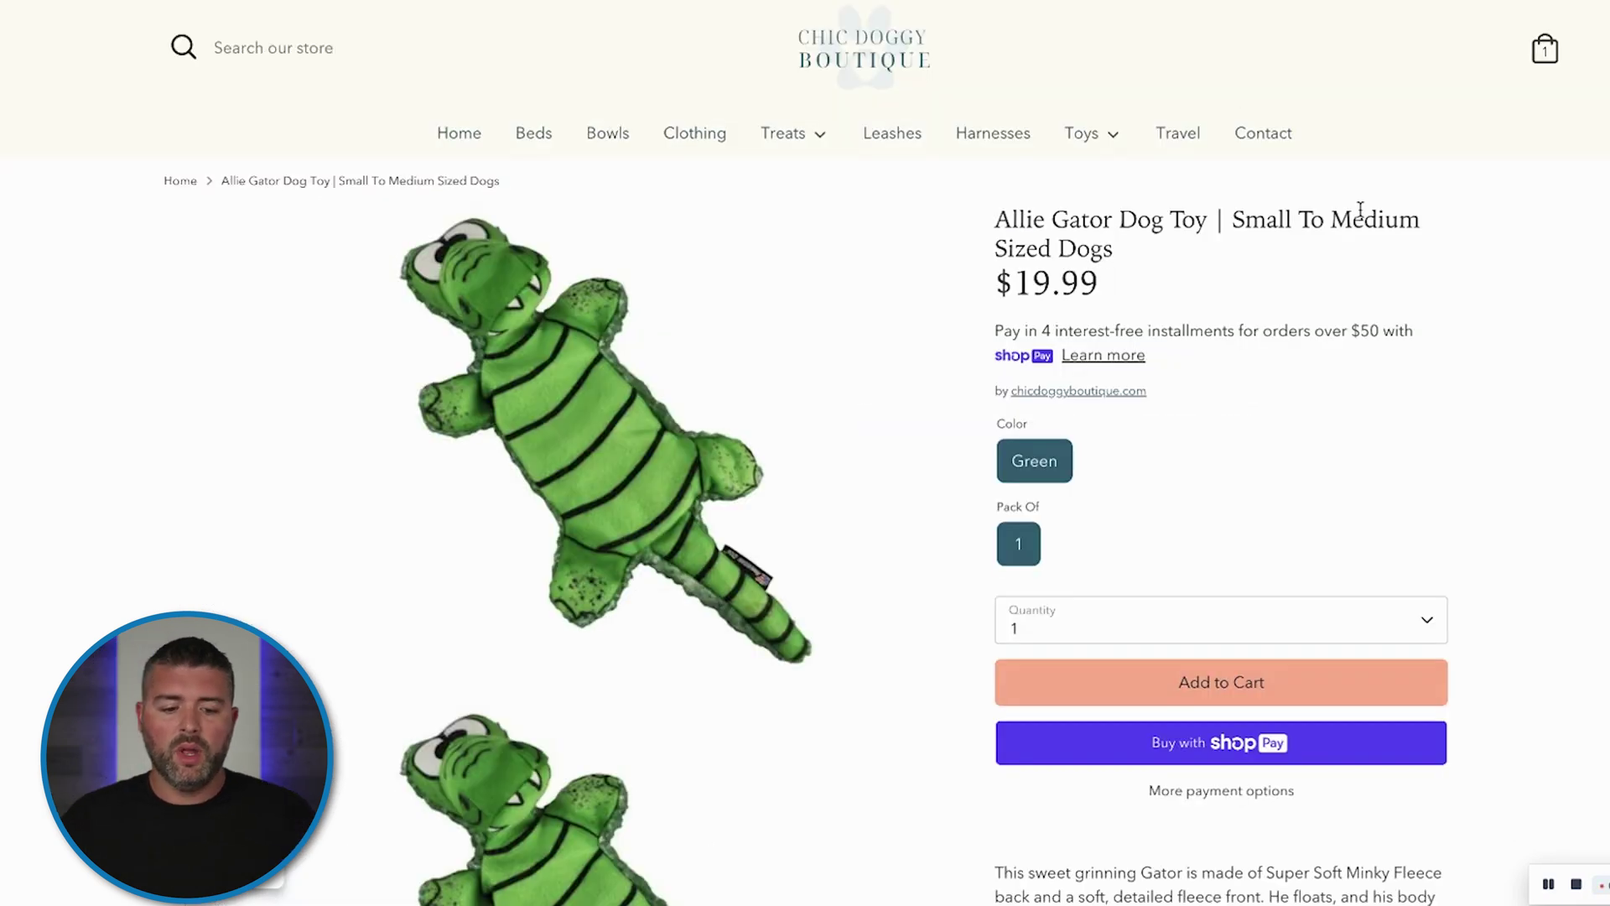
Browse the Bowls & Feeders product grid, then return to the collection banner.
left_click(610, 161)
scroll(1104, 503, "down", 10)
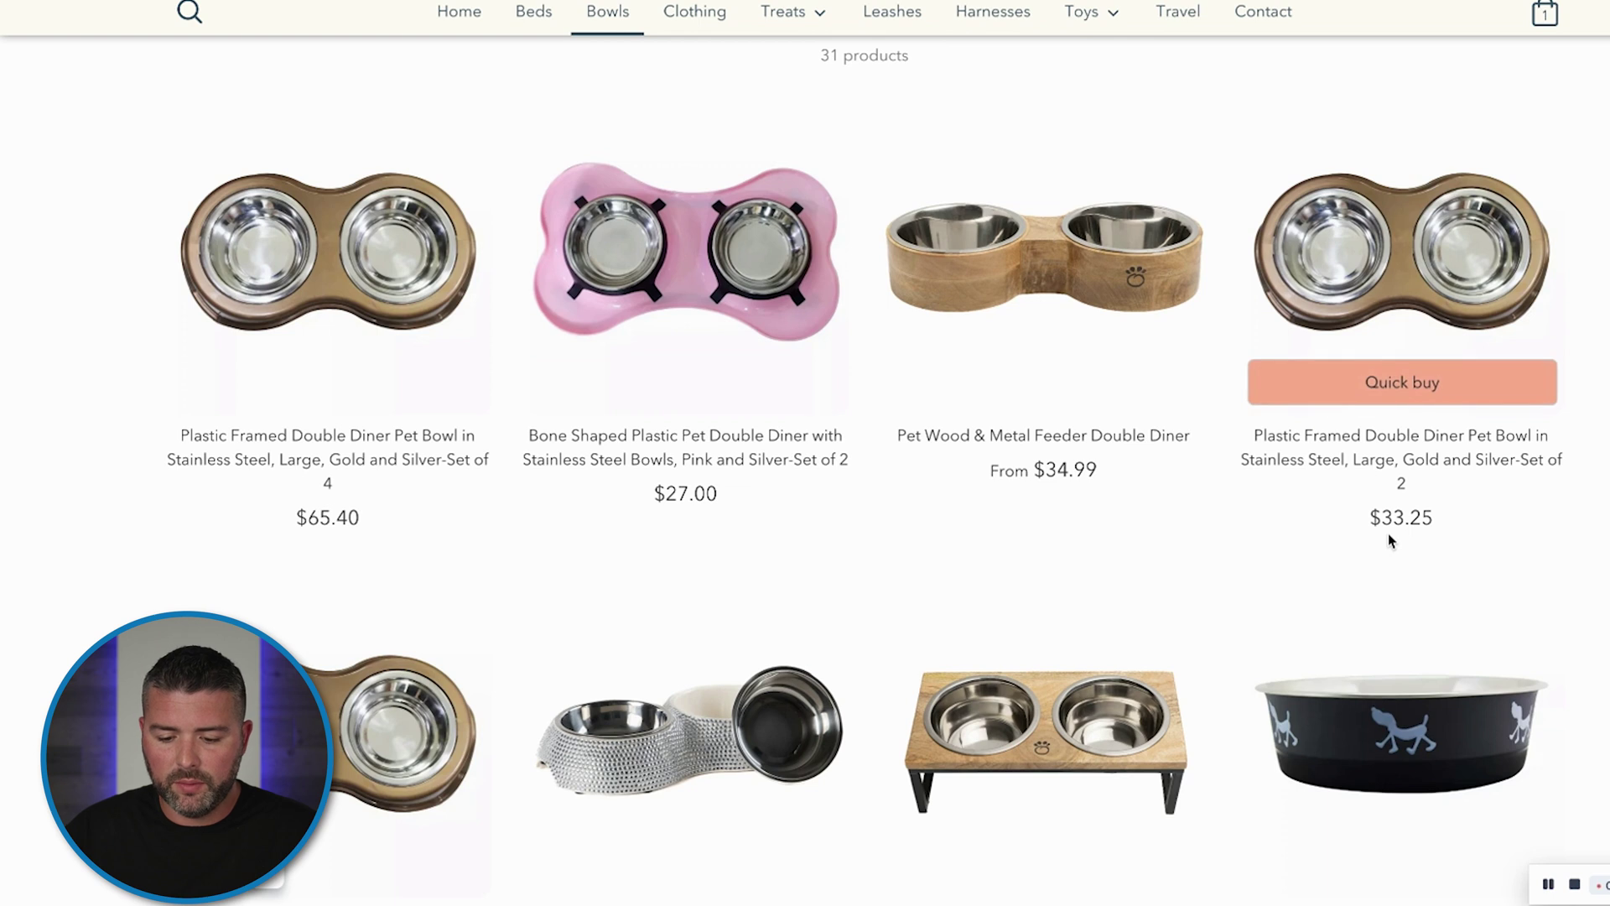
scroll(1389, 537, "down", 1)
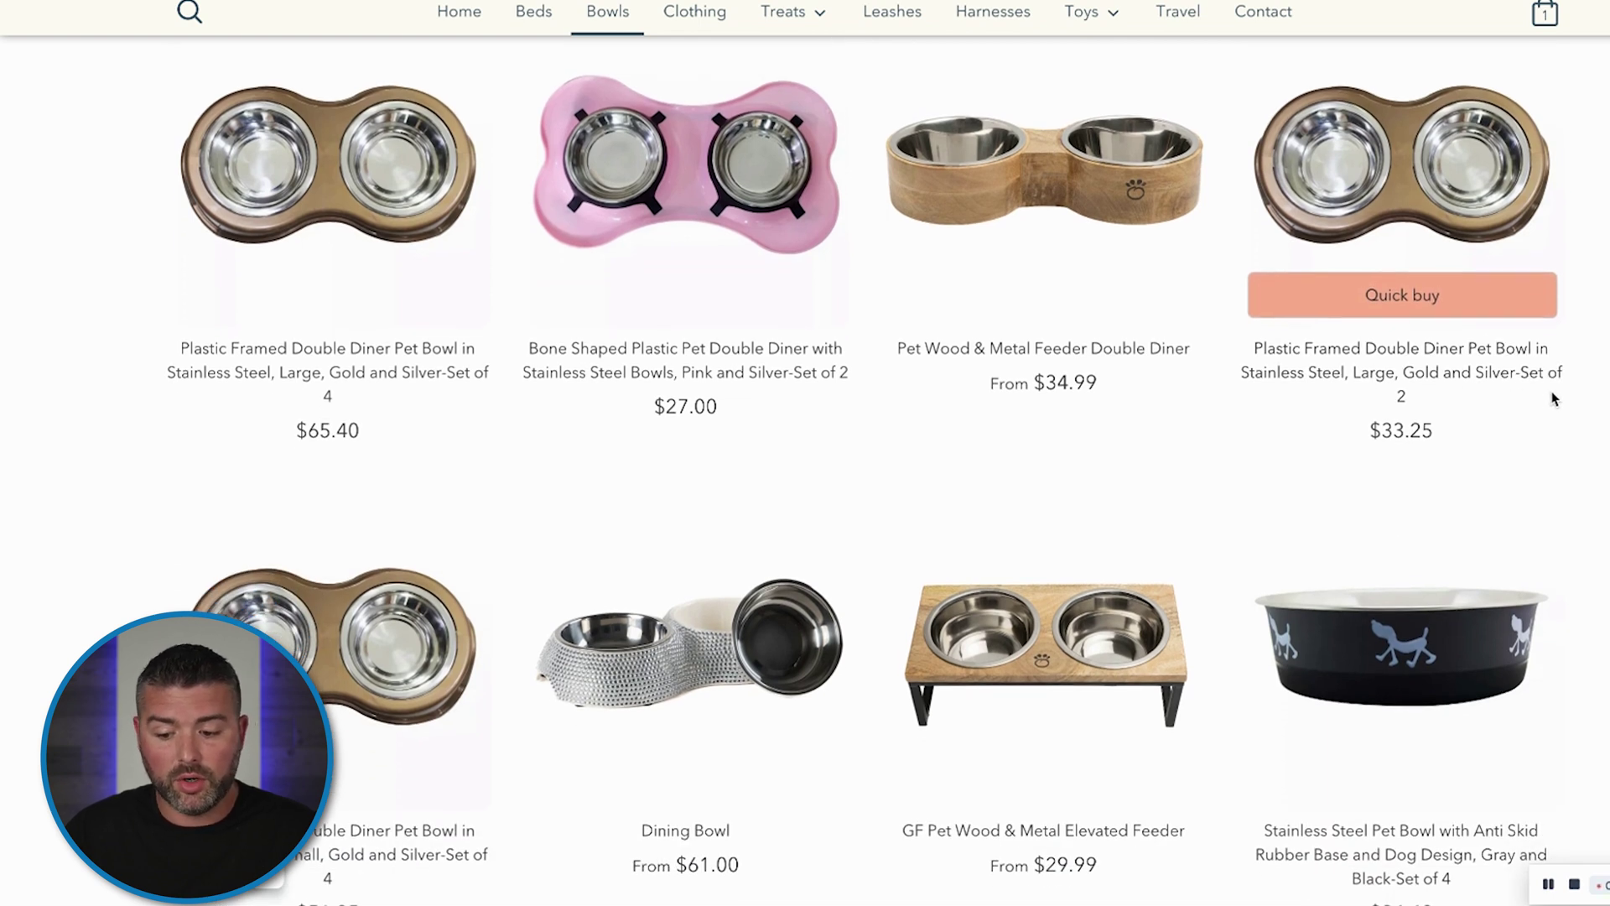
scroll(1534, 392, "down", 5)
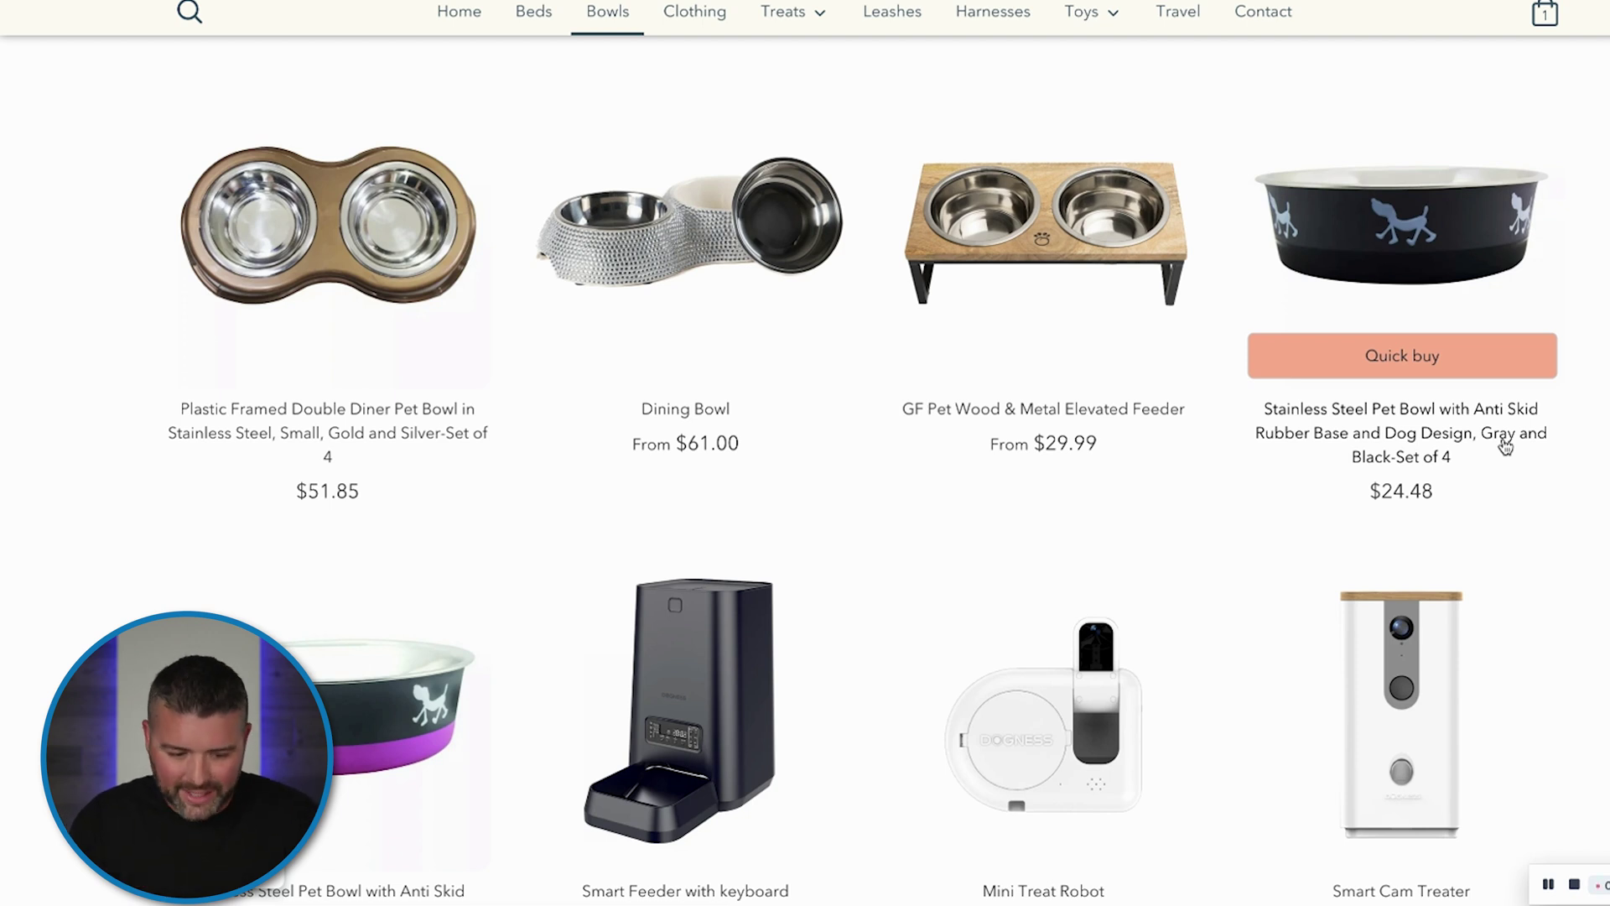
scroll(1572, 601, "down", 15)
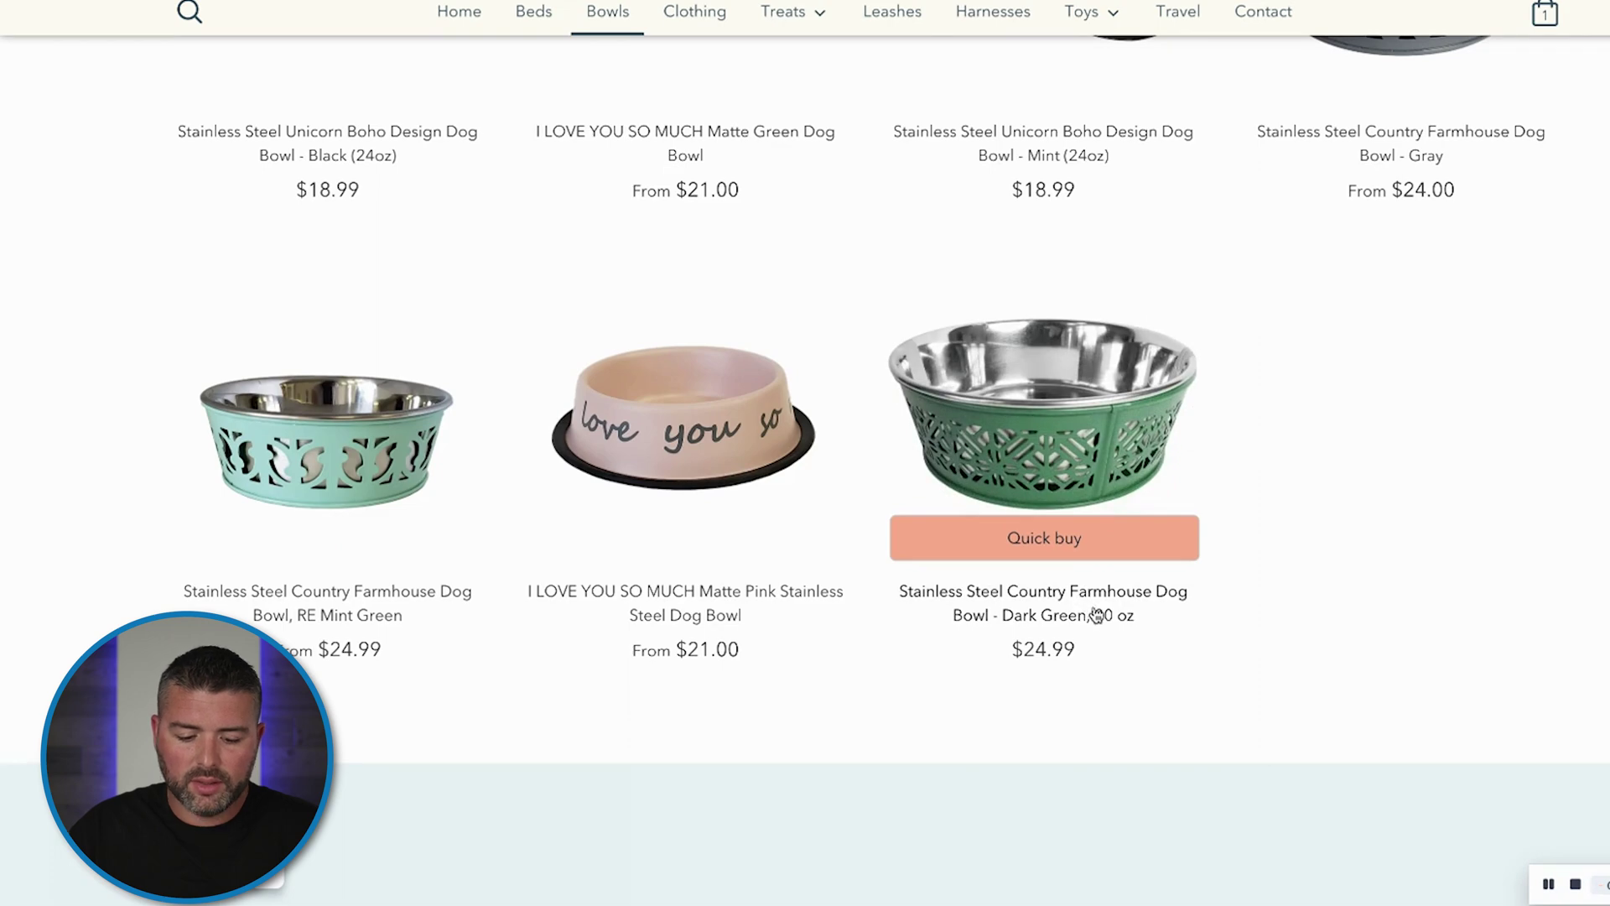
scroll(1097, 617, "up", 15)
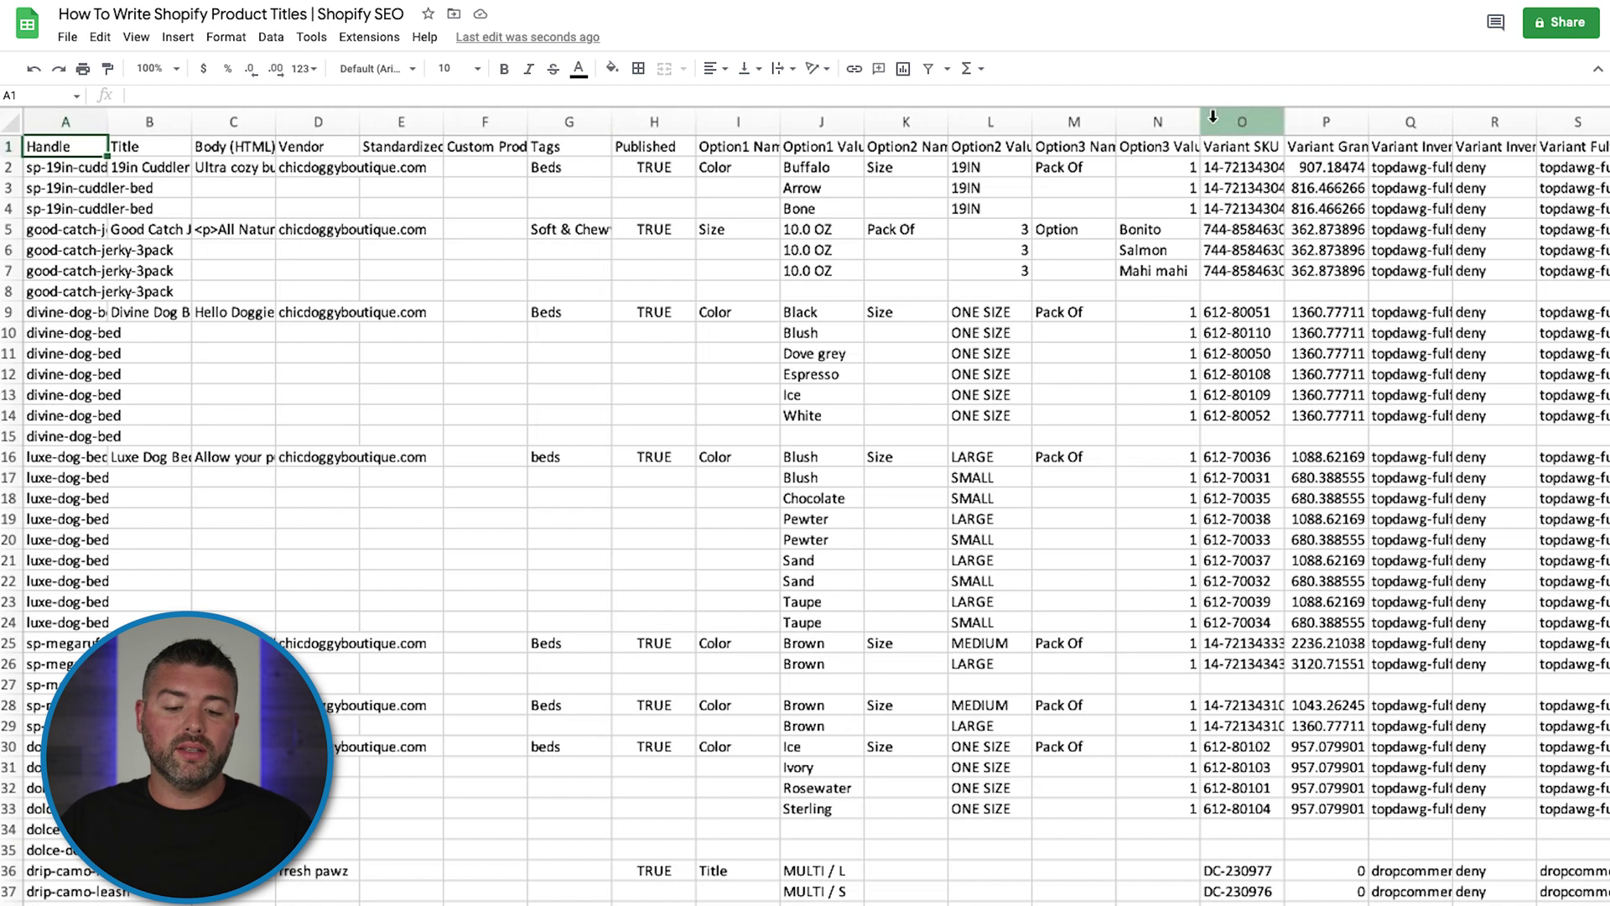
Select columns O through S in the product titles spreadsheet.
left_click_drag(1214, 114, 1574, 115)
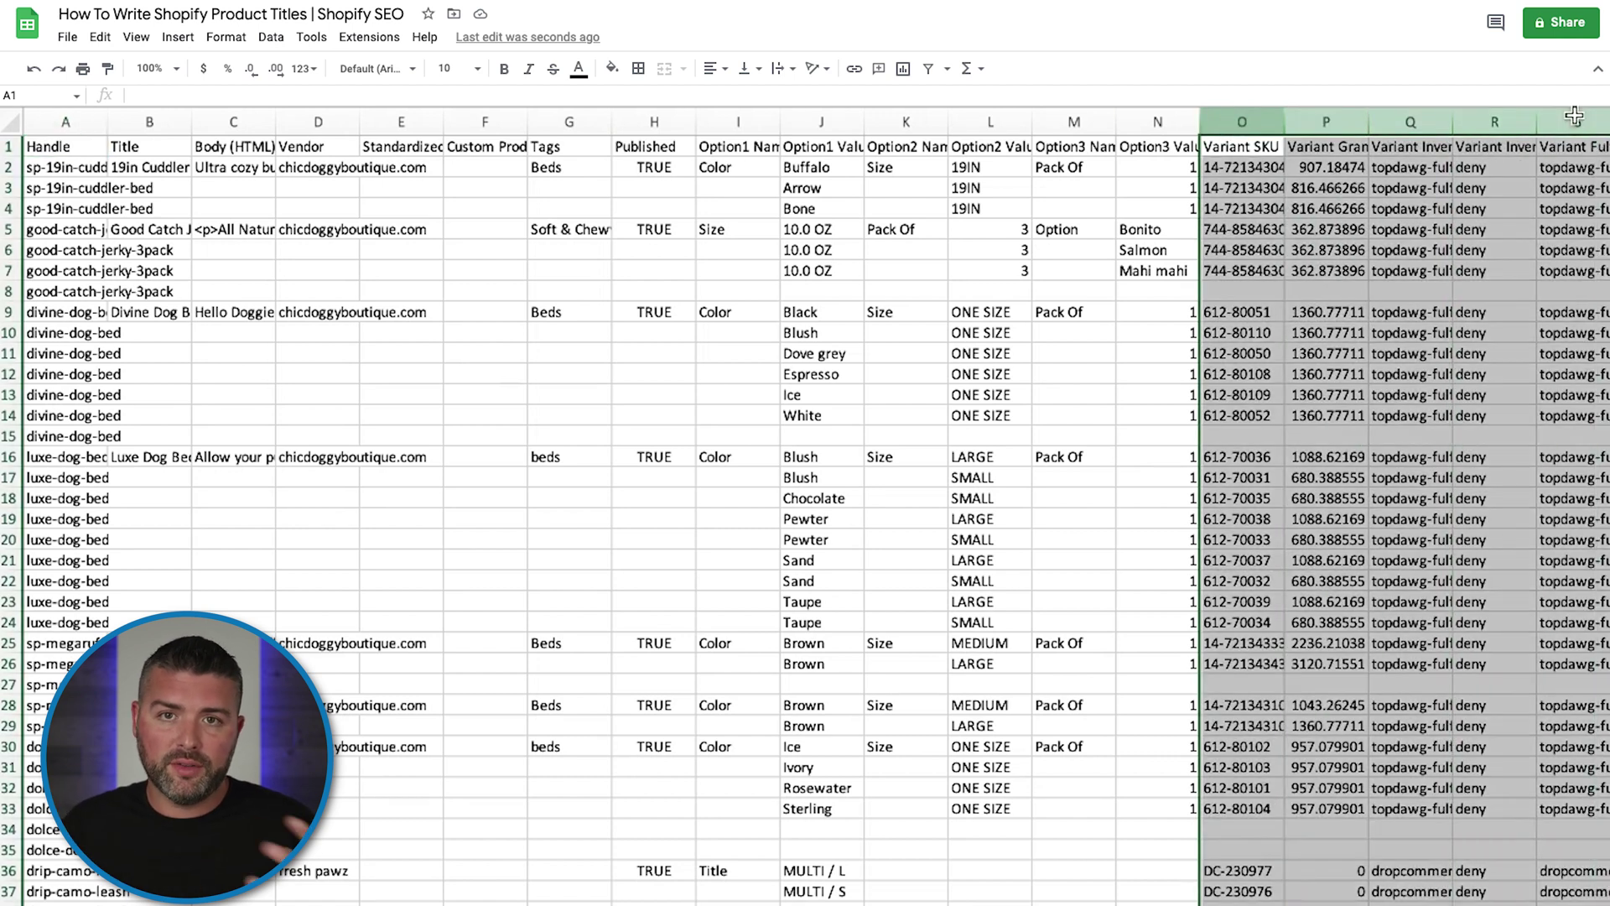
Hide columns O–S with Ctrl+Alt+0 and scroll right toward the Image Src column.
key("ctrl+alt+0")
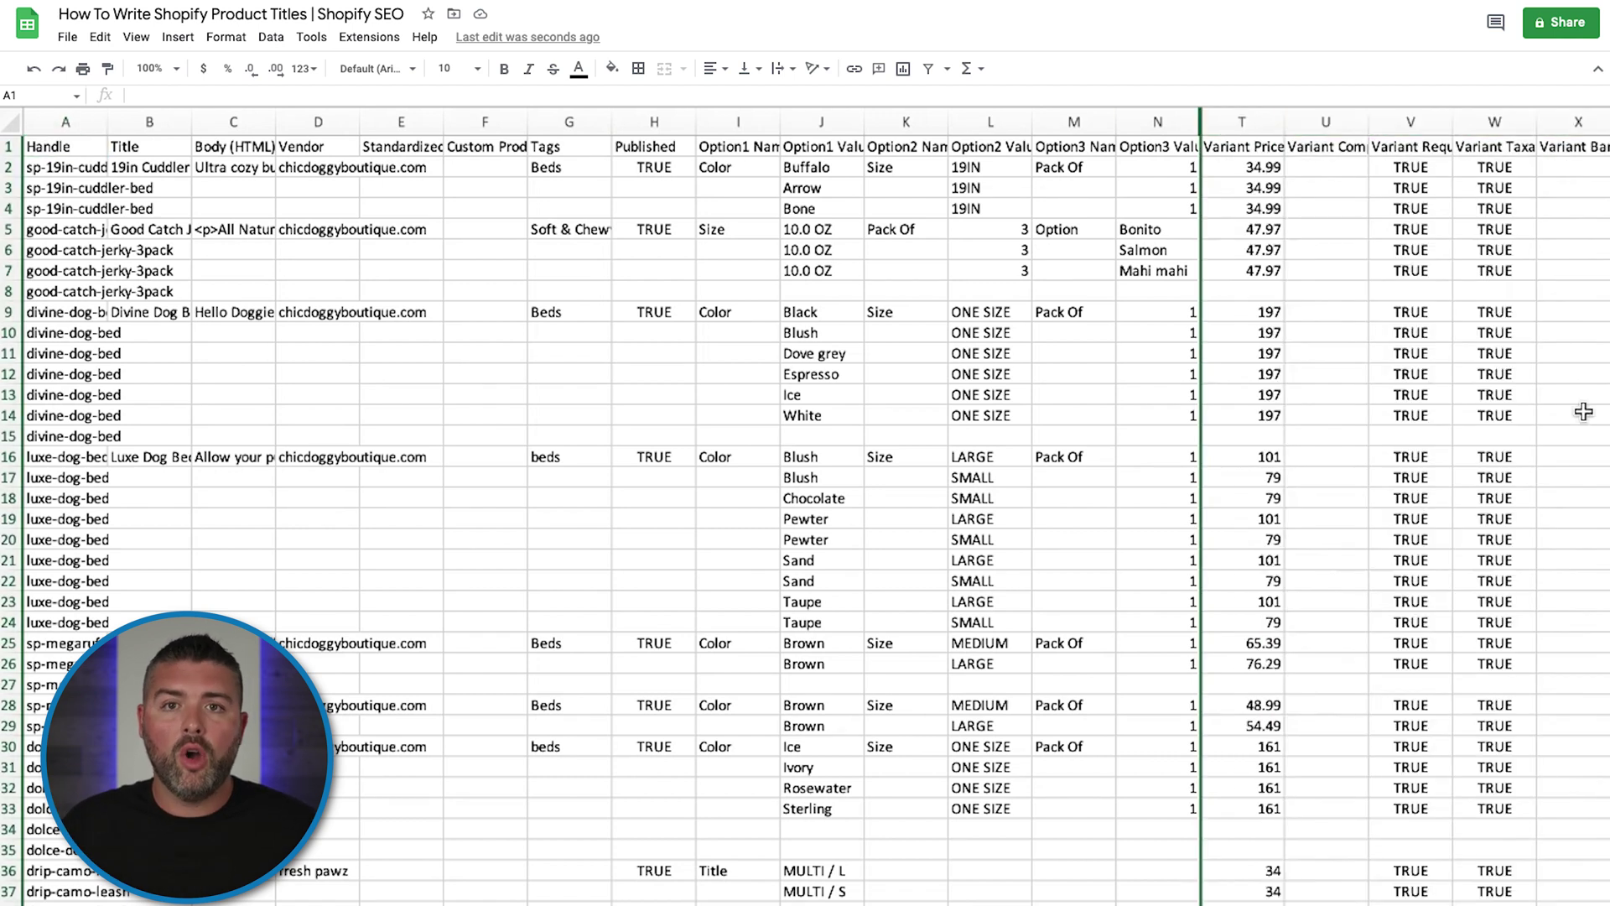
left_click(1557, 307)
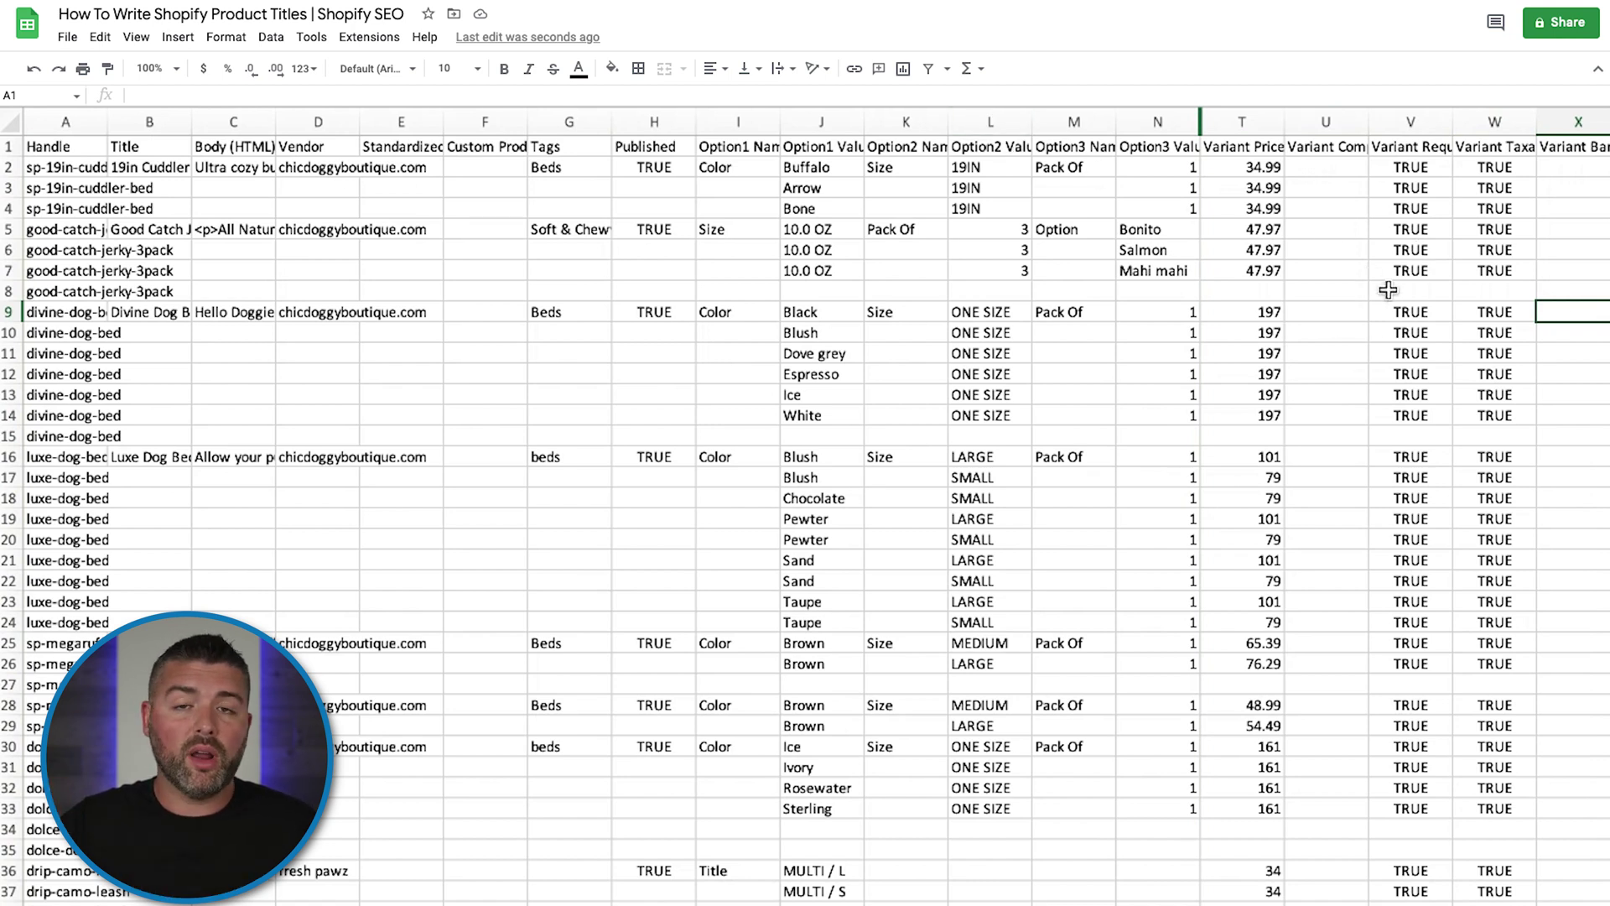
scroll(1376, 377, "right", 5)
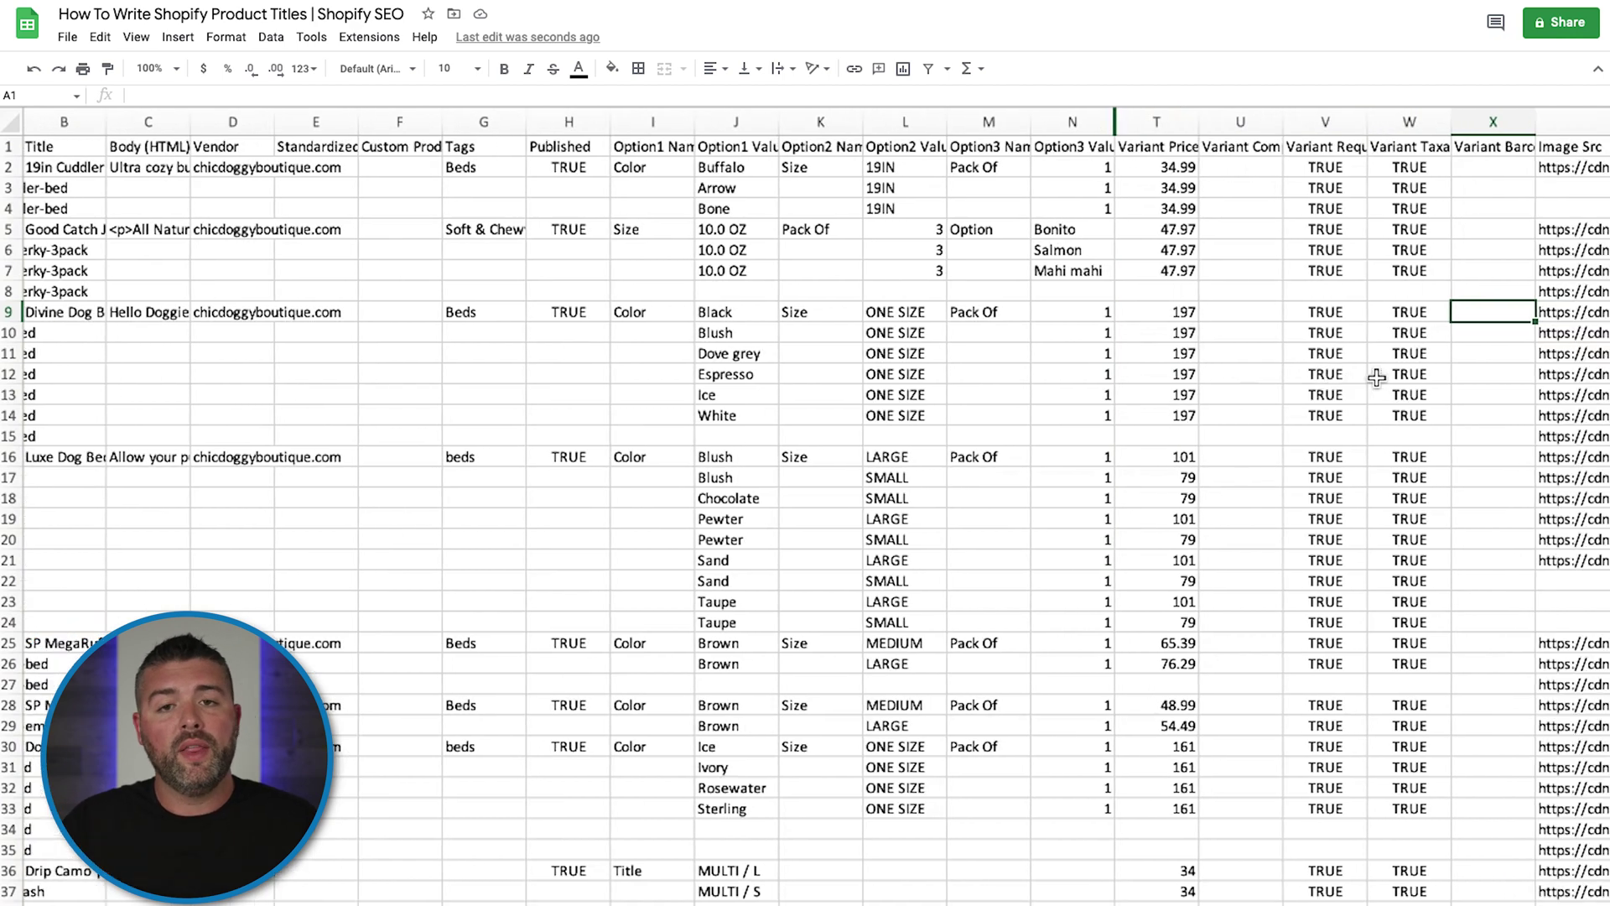
scroll(1373, 380, "right", 5)
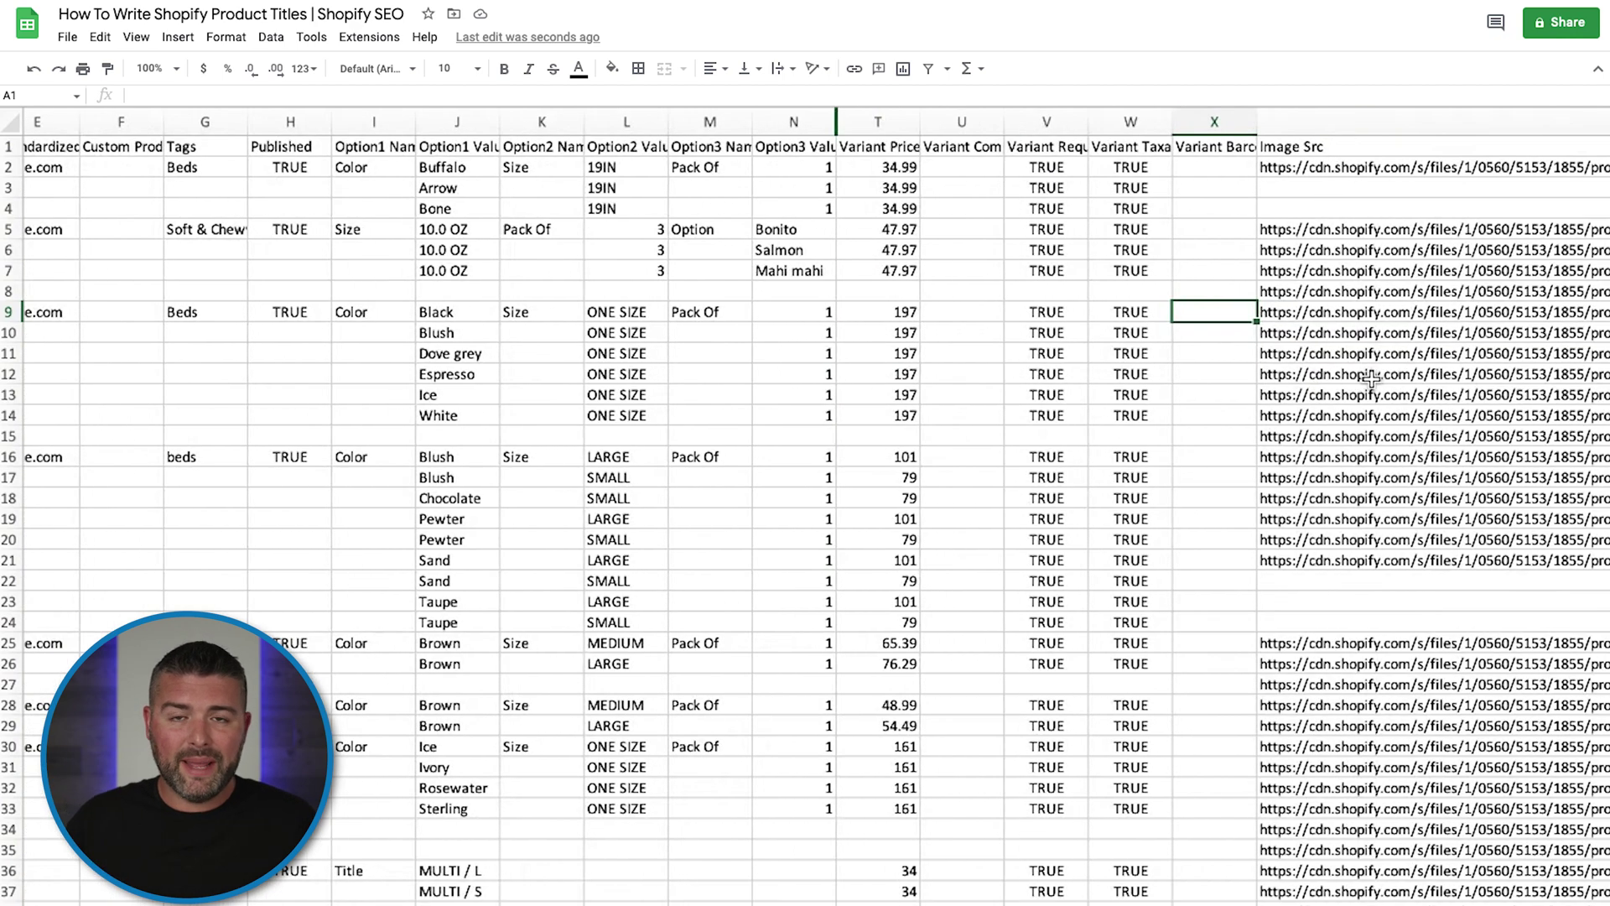
scroll(1369, 378, "right", 10)
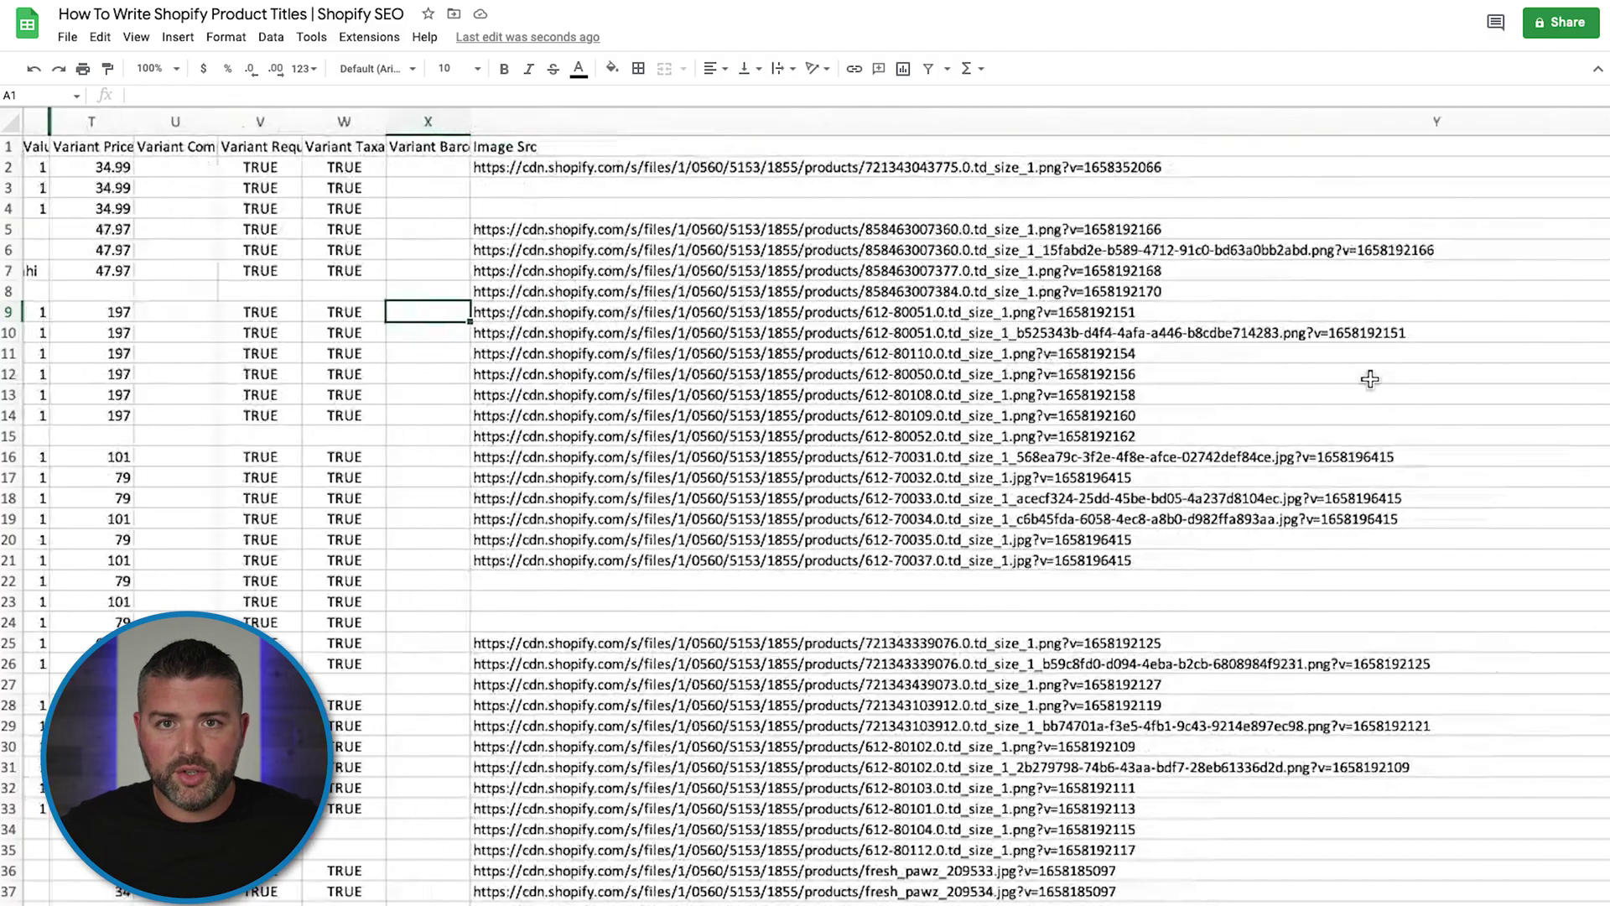